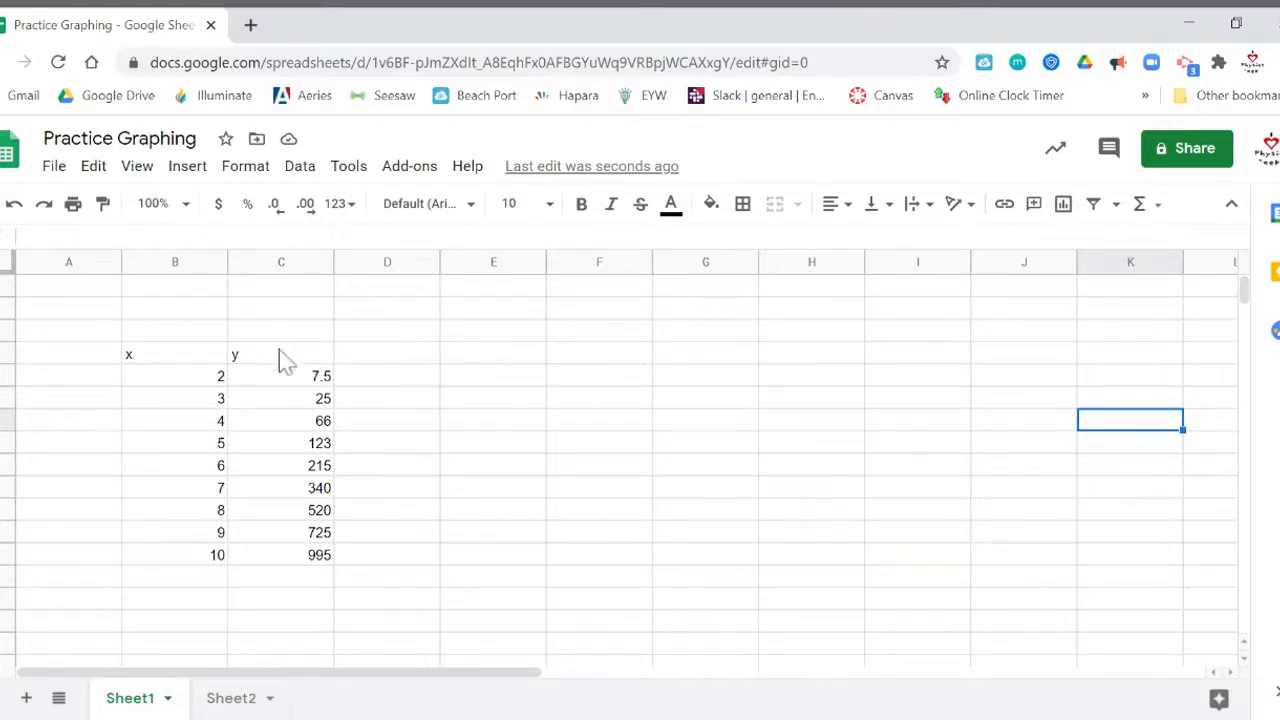
Insert a chart from the x and y data in cells B5:C13
{"action": "left_click", "coordinate": [196, 380]}
{"action": "left_click_drag", "start_coordinate": [197, 383], "coordinate": [318, 565]}
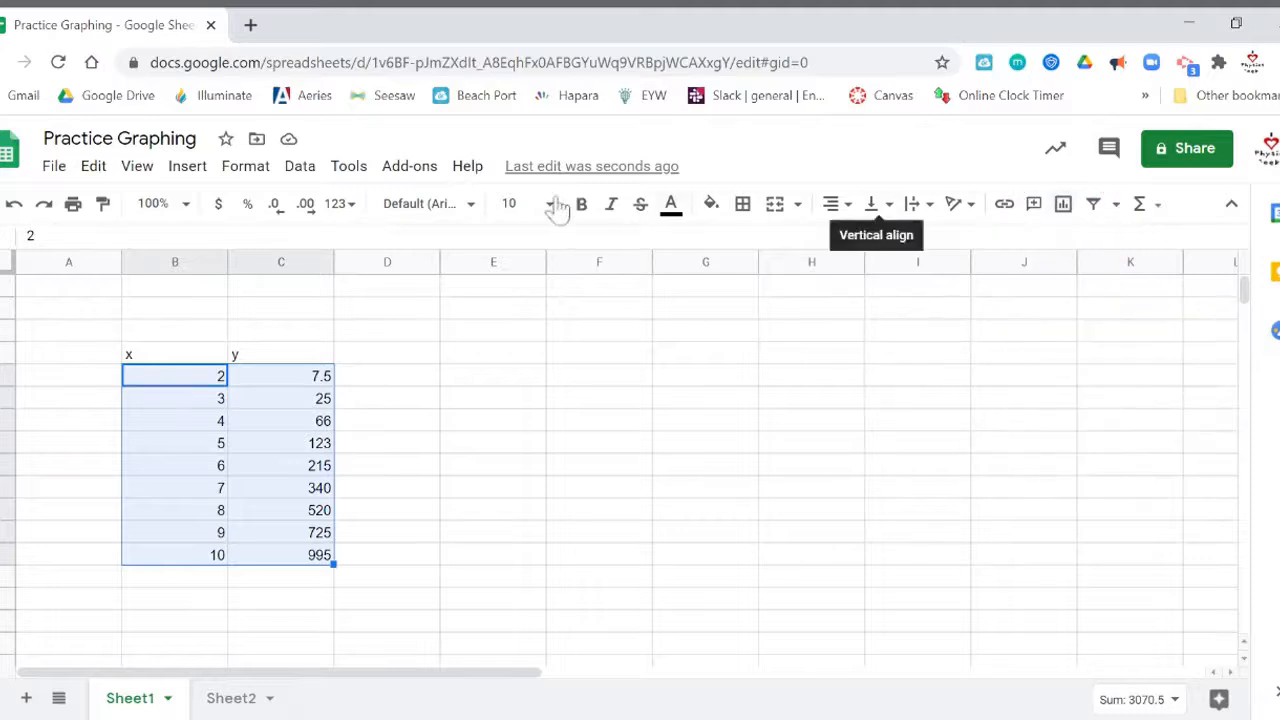
{"action": "left_click", "coordinate": [195, 168]}
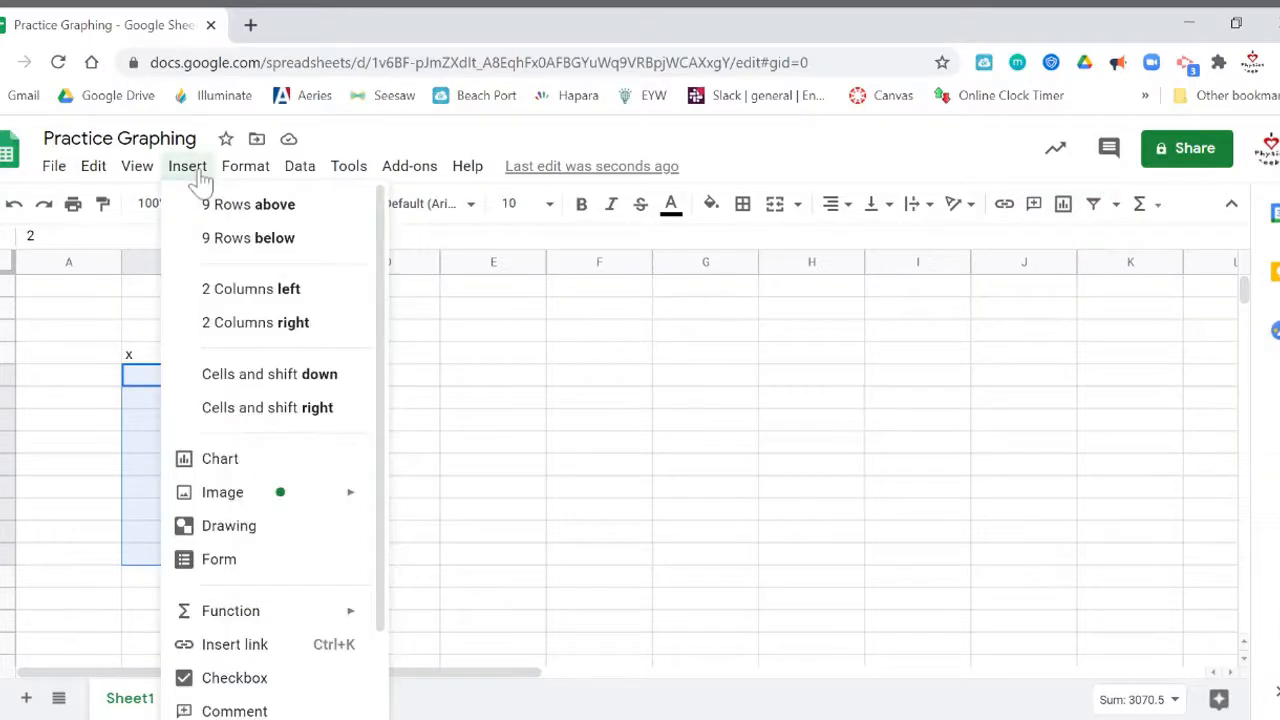
{"action": "left_click", "coordinate": [226, 462]}
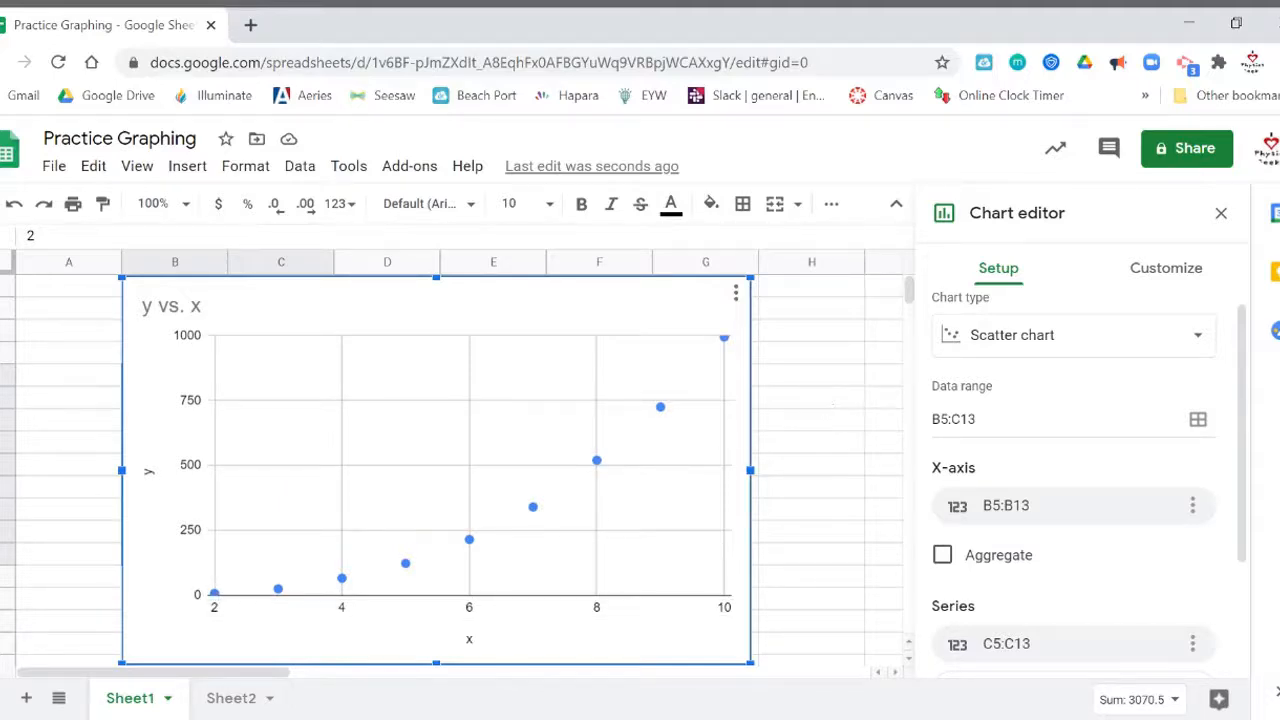
Try the line chart type on the graph and return it to a scatter chart
{"action": "left_click", "coordinate": [1030, 343]}
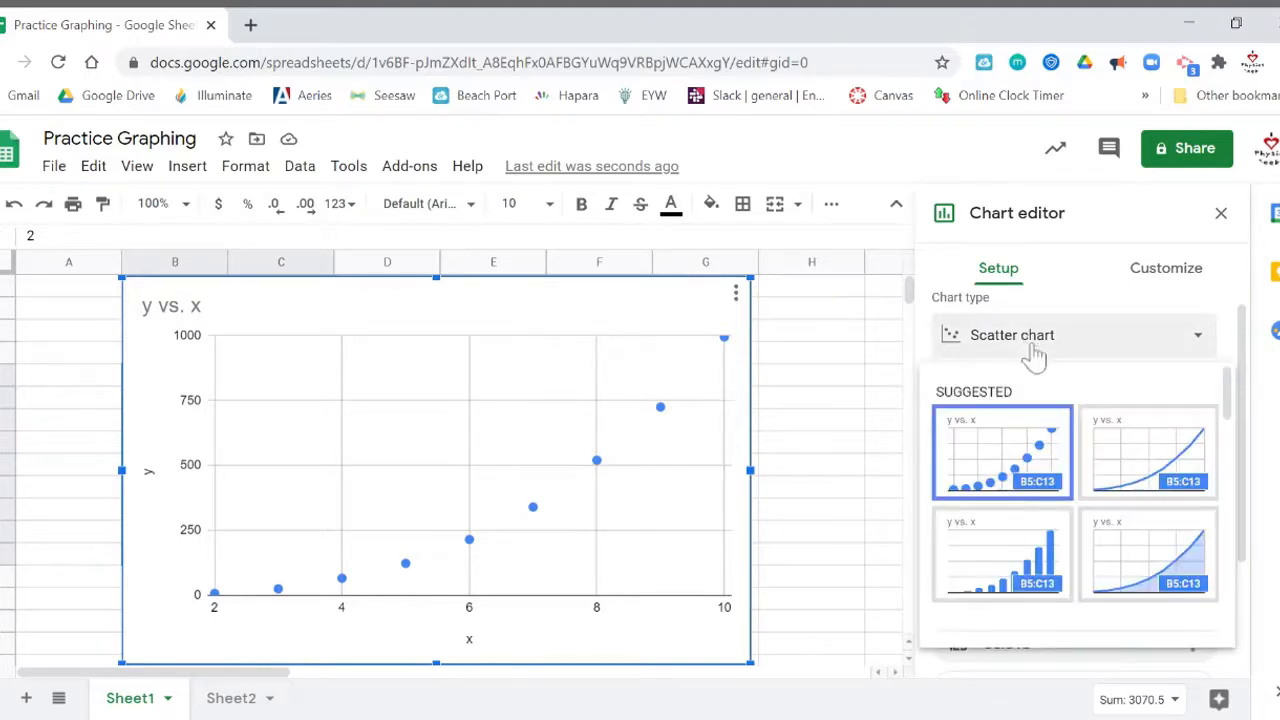
{"action": "left_click", "coordinate": [1136, 475]}
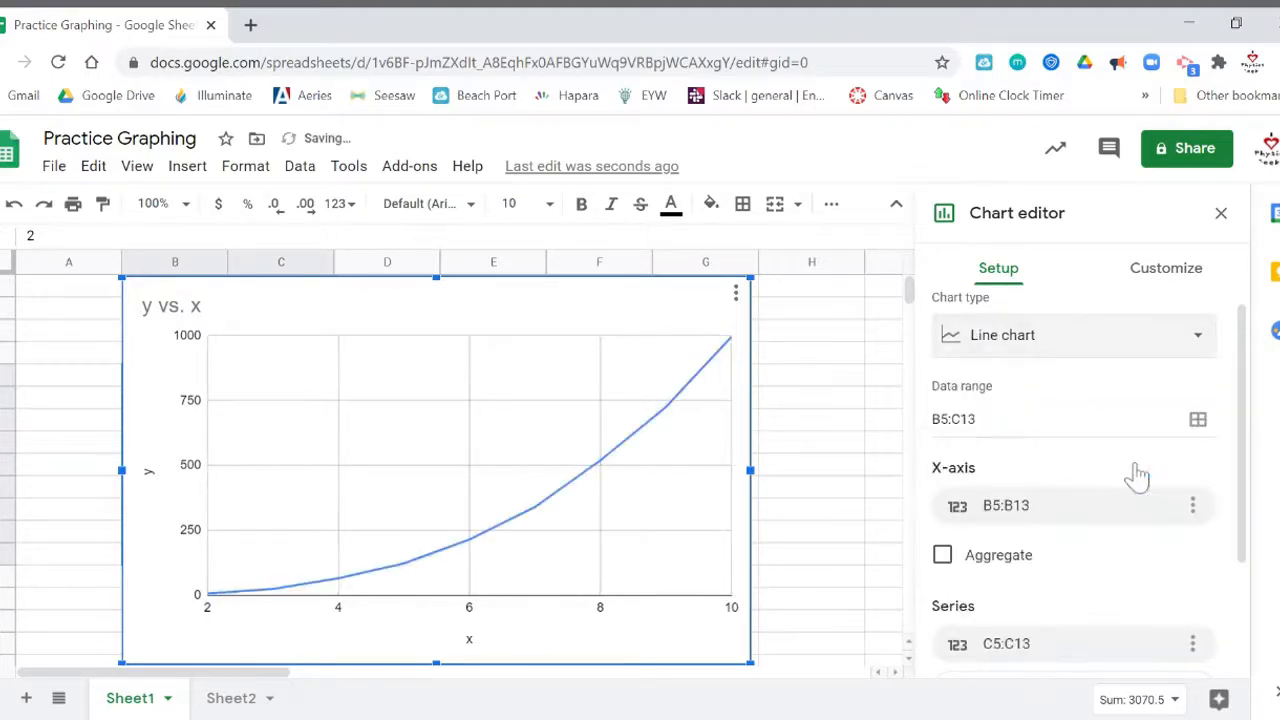
{"action": "left_click", "coordinate": [1045, 362]}
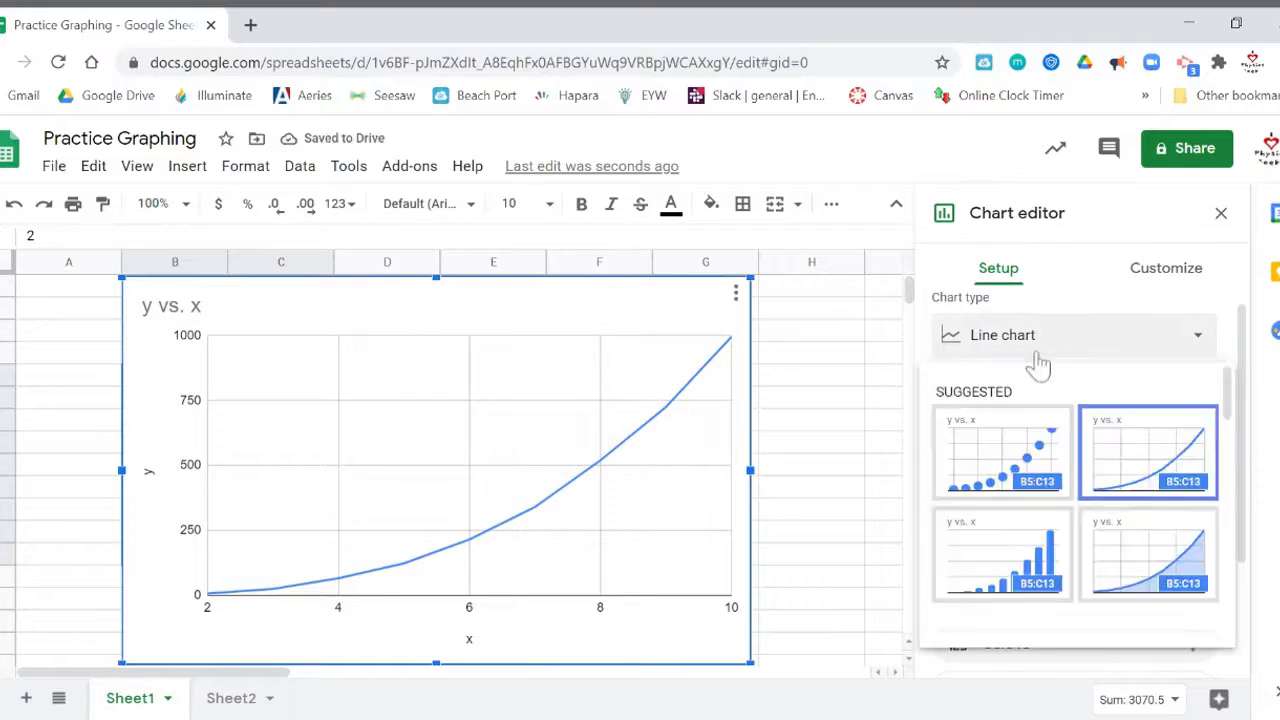
{"action": "left_click", "coordinate": [1040, 463]}
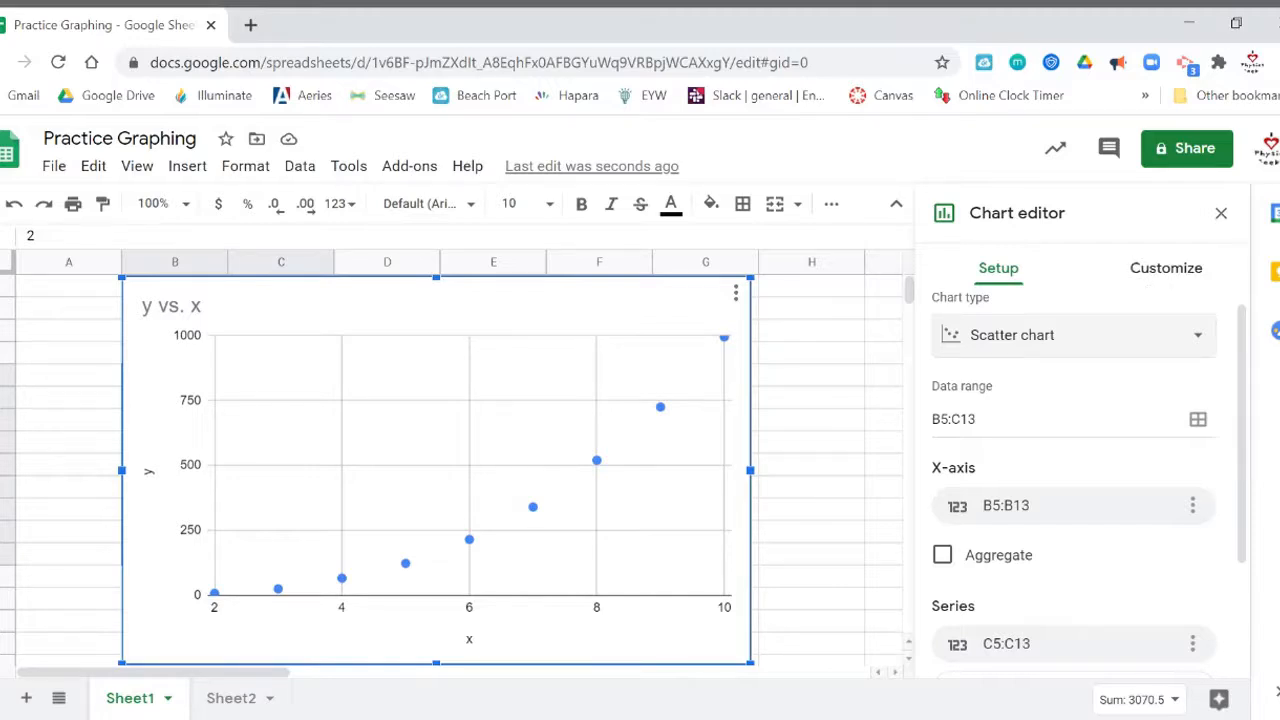
Set the chart's horizontal axis title to "time (sec)"
{"action": "left_click", "coordinate": [1166, 268]}
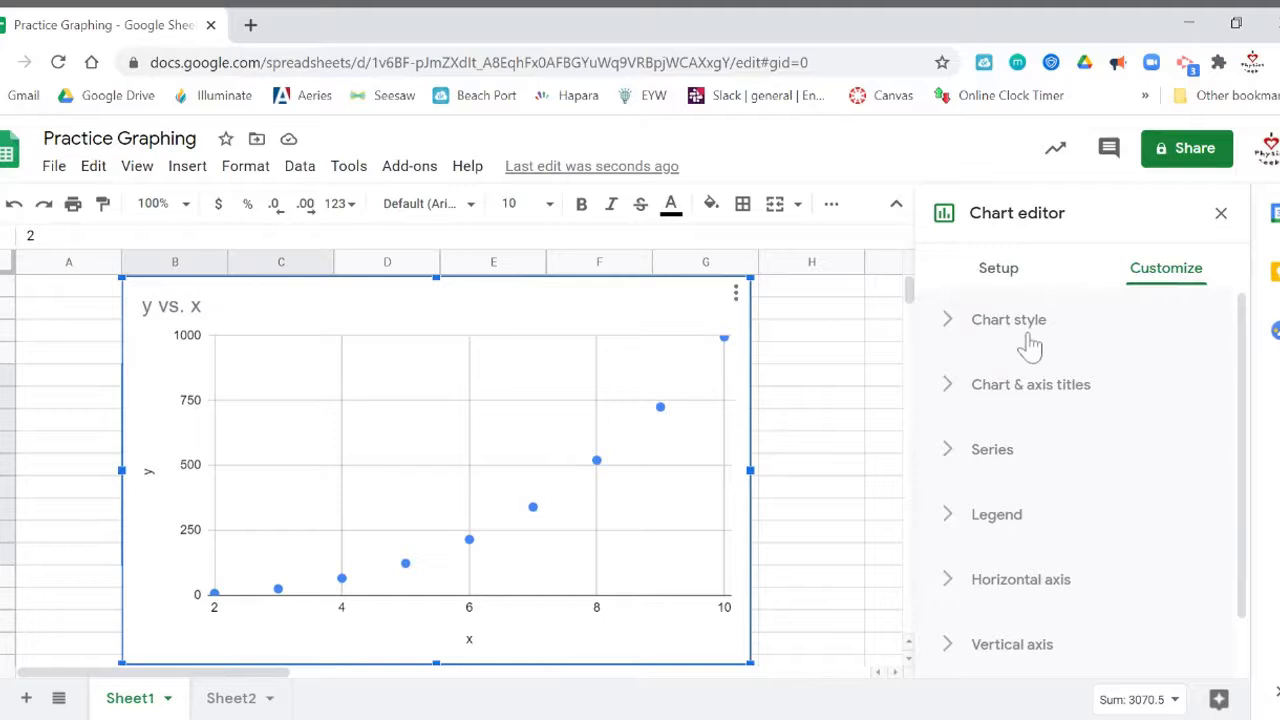
{"action": "left_click", "coordinate": [950, 325]}
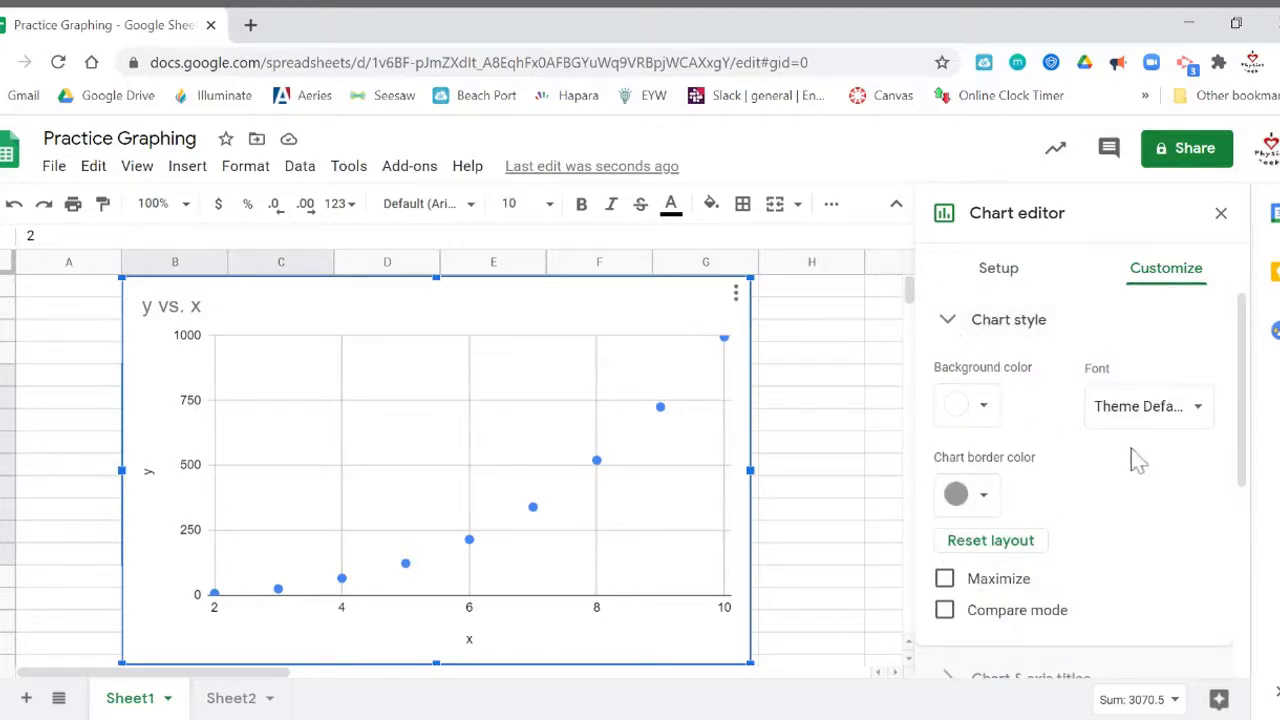
{"action": "left_click", "coordinate": [950, 325]}
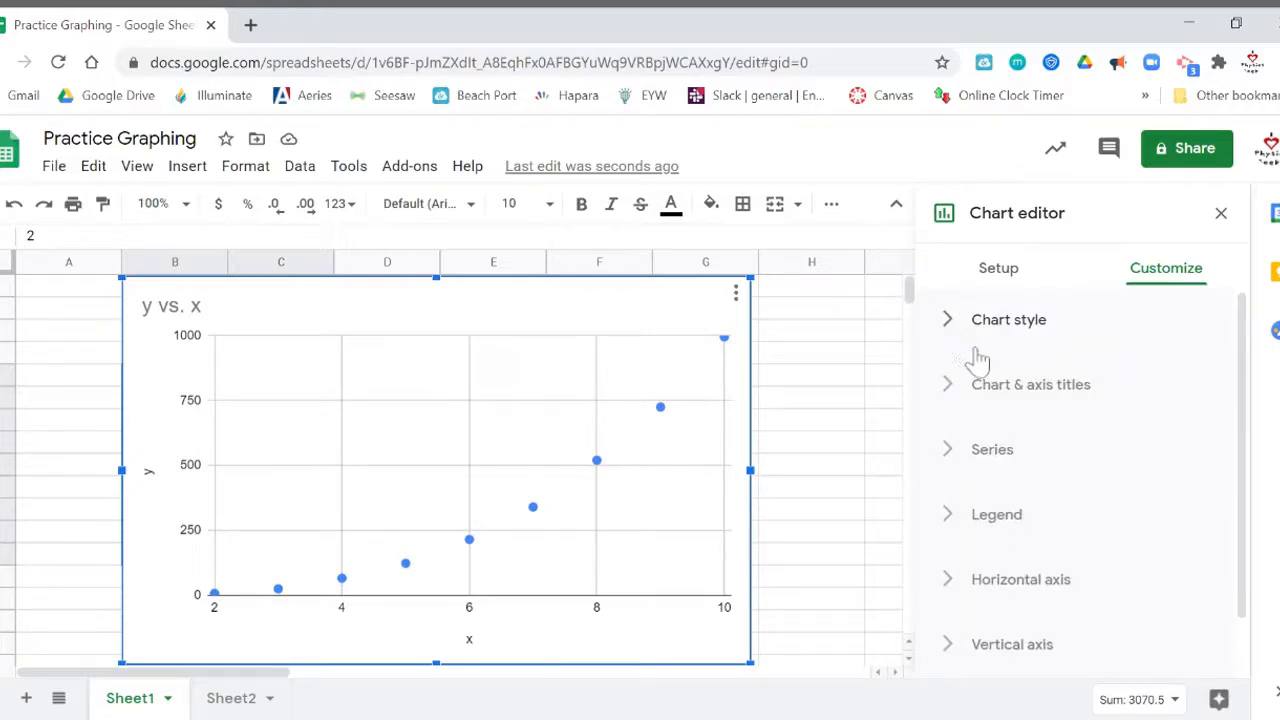
{"action": "left_click", "coordinate": [948, 395]}
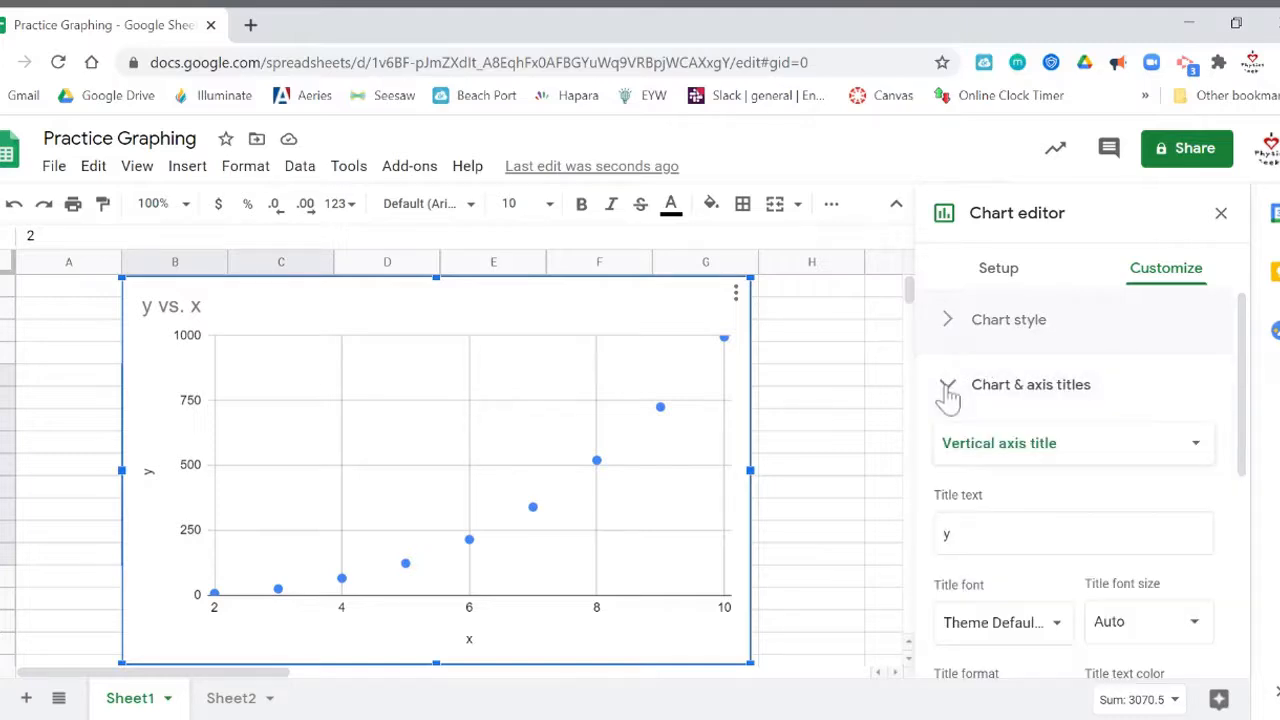
{"action": "left_click", "coordinate": [1064, 447]}
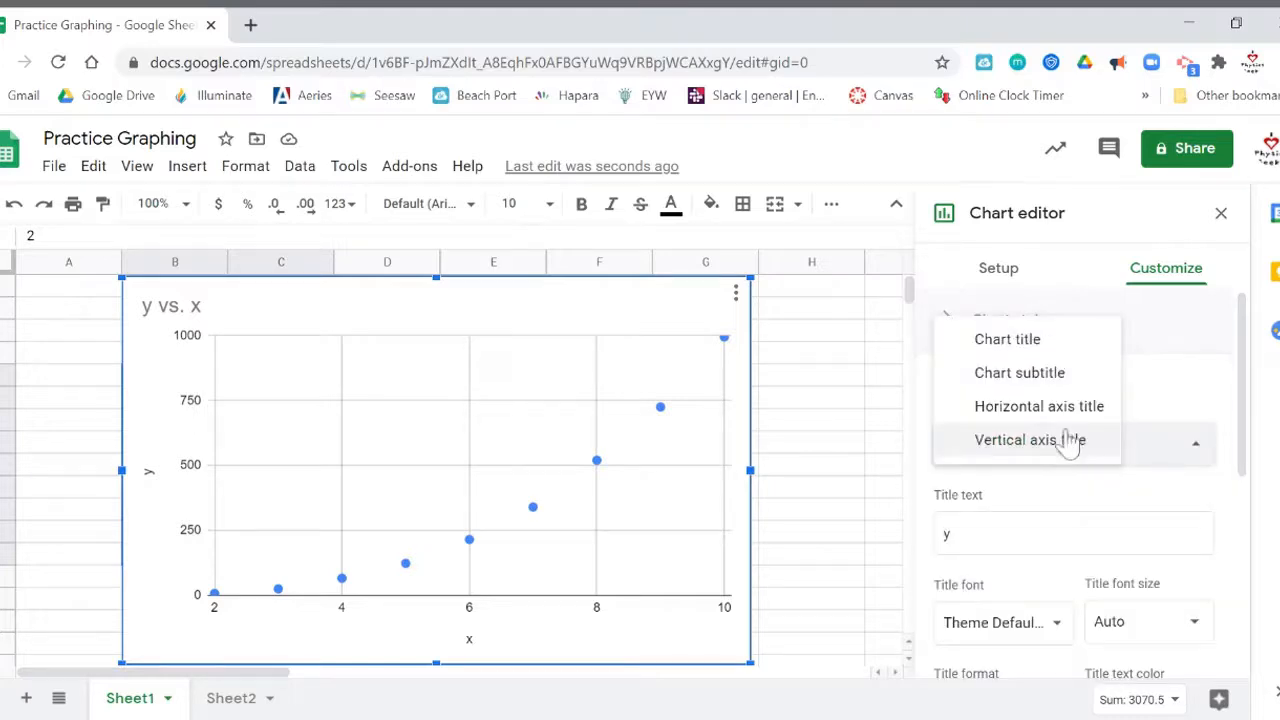
{"action": "left_click", "coordinate": [1057, 338]}
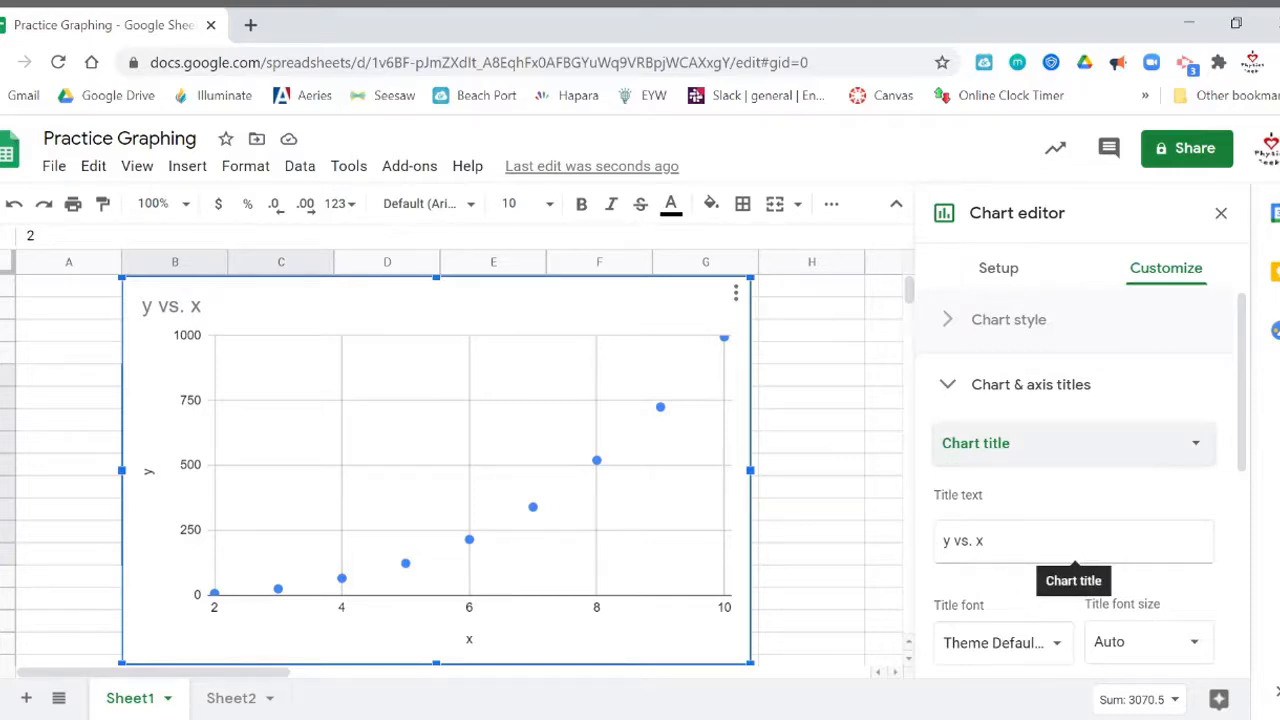
{"action": "left_click", "coordinate": [1020, 455]}
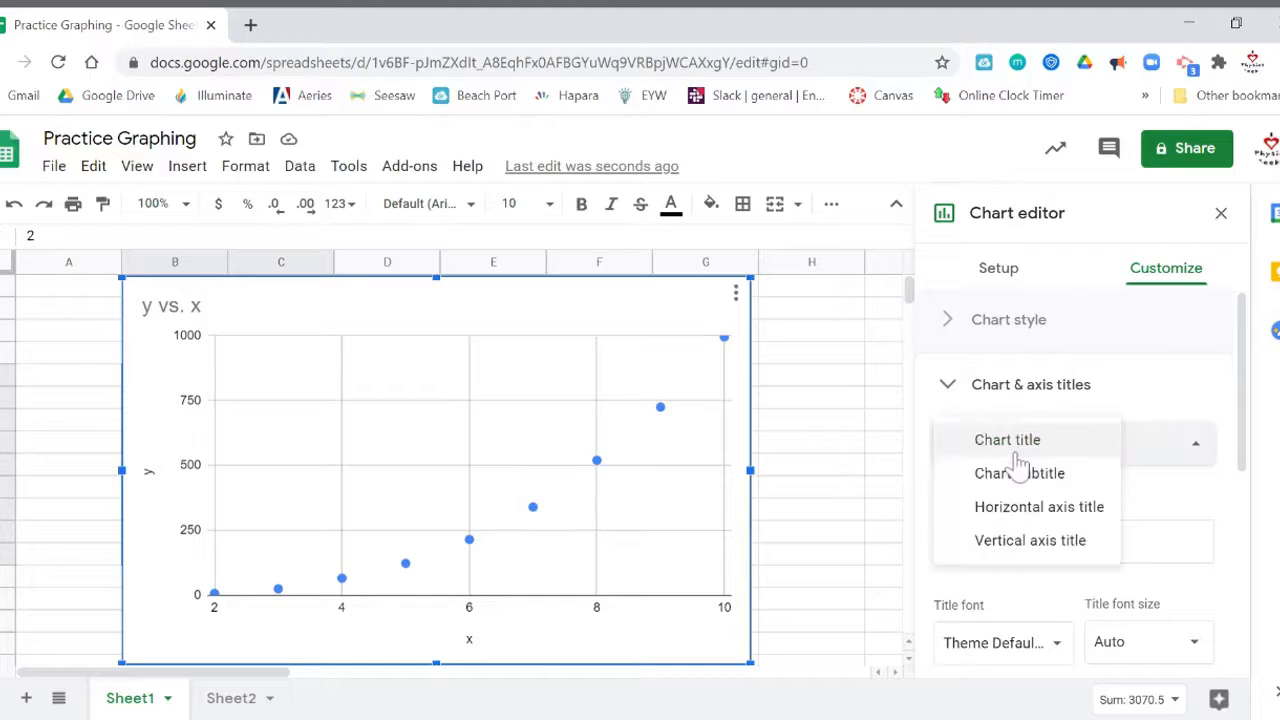
{"action": "left_click", "coordinate": [1018, 510]}
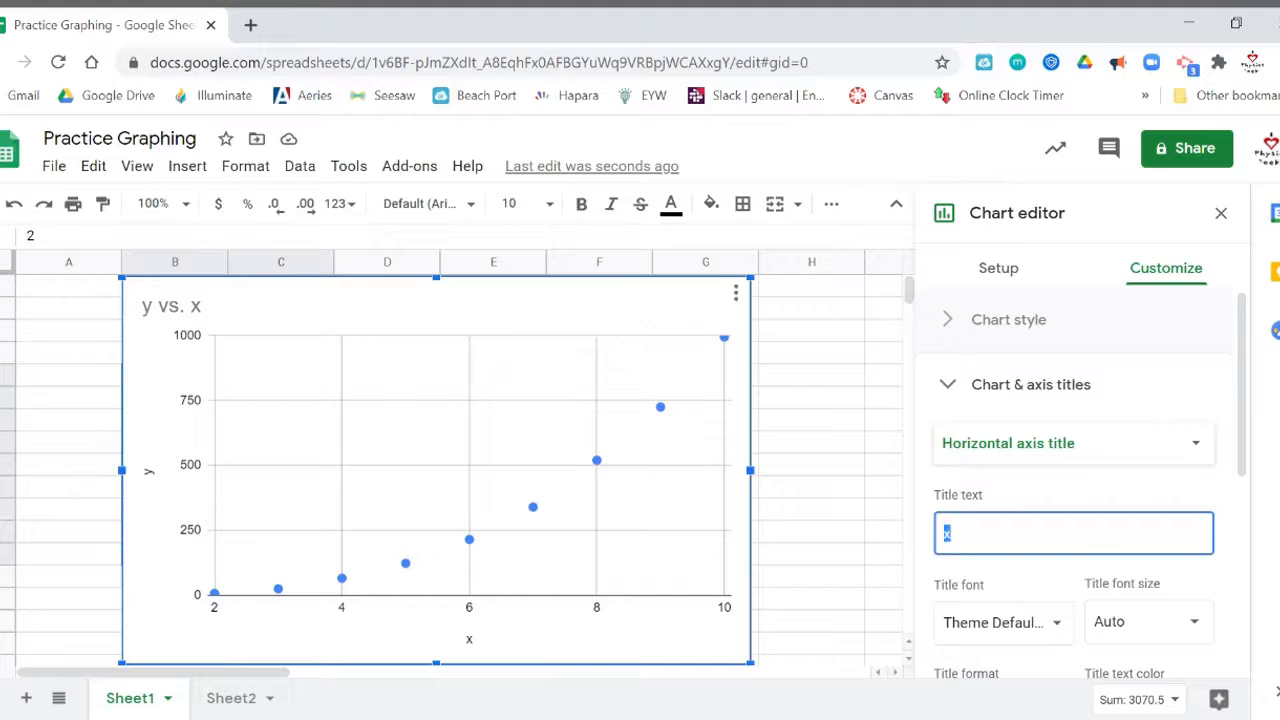
{"action": "type", "text": "Time (sec0"}
{"action": "key", "text": "BackSpace"}
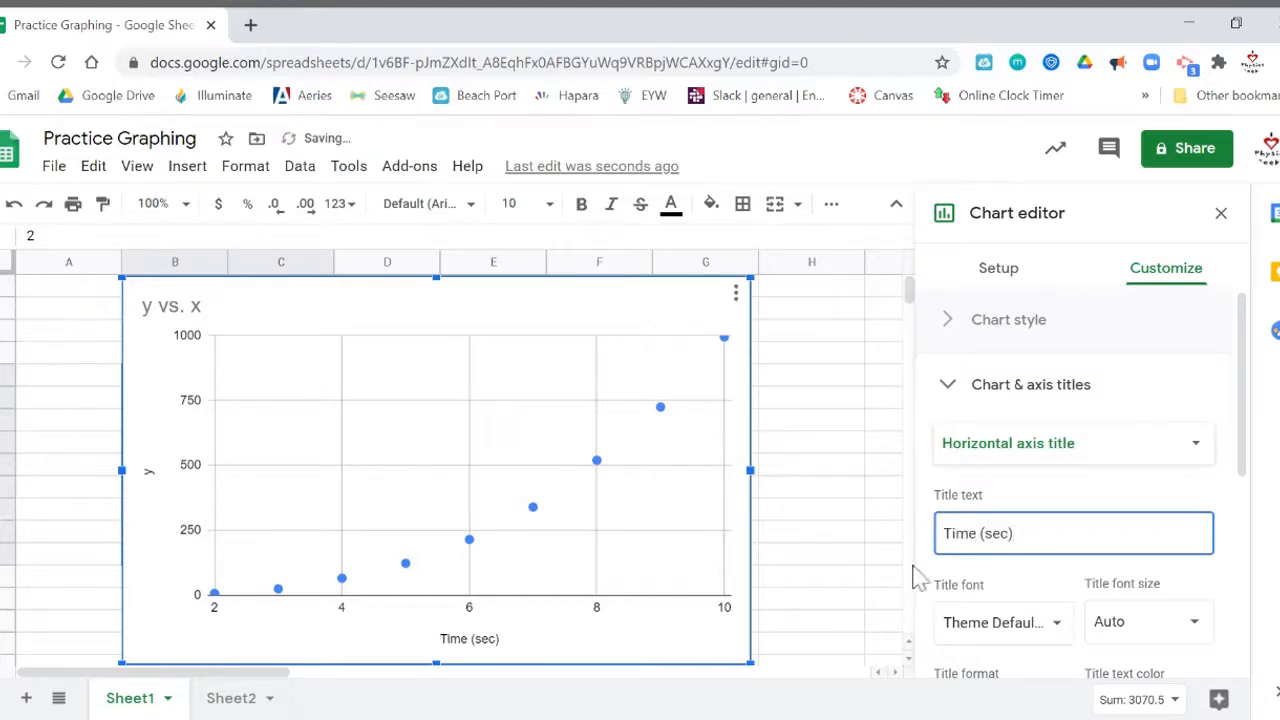
{"action": "left_click", "coordinate": [954, 590]}
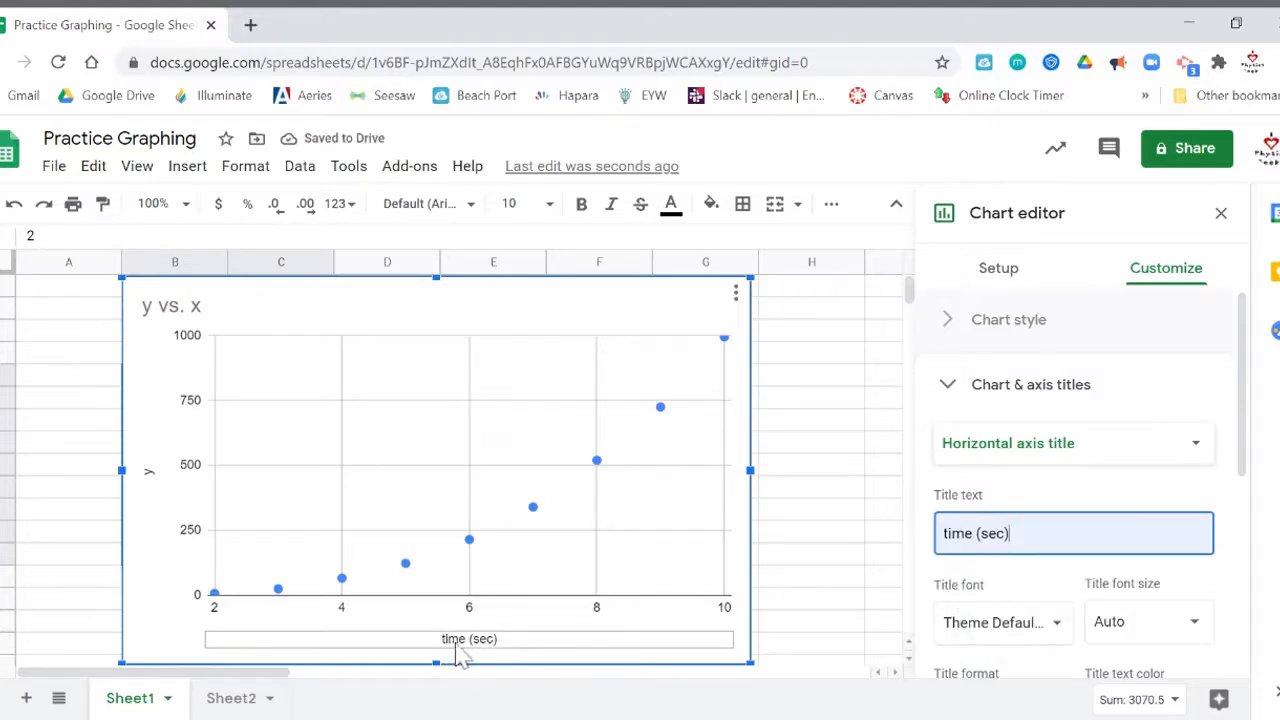
Set the chart's vertical axis title to "velocity (m/s)"
{"action": "left_click", "coordinate": [1030, 447]}
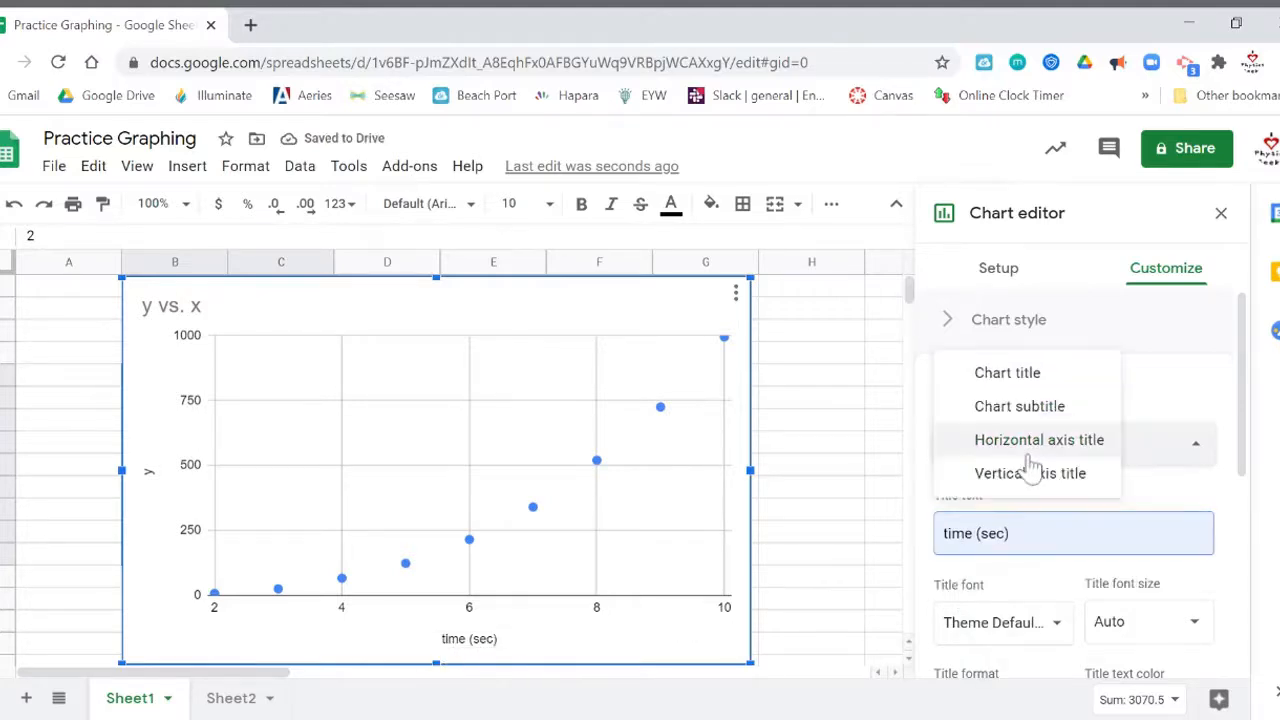
{"action": "left_click", "coordinate": [990, 471]}
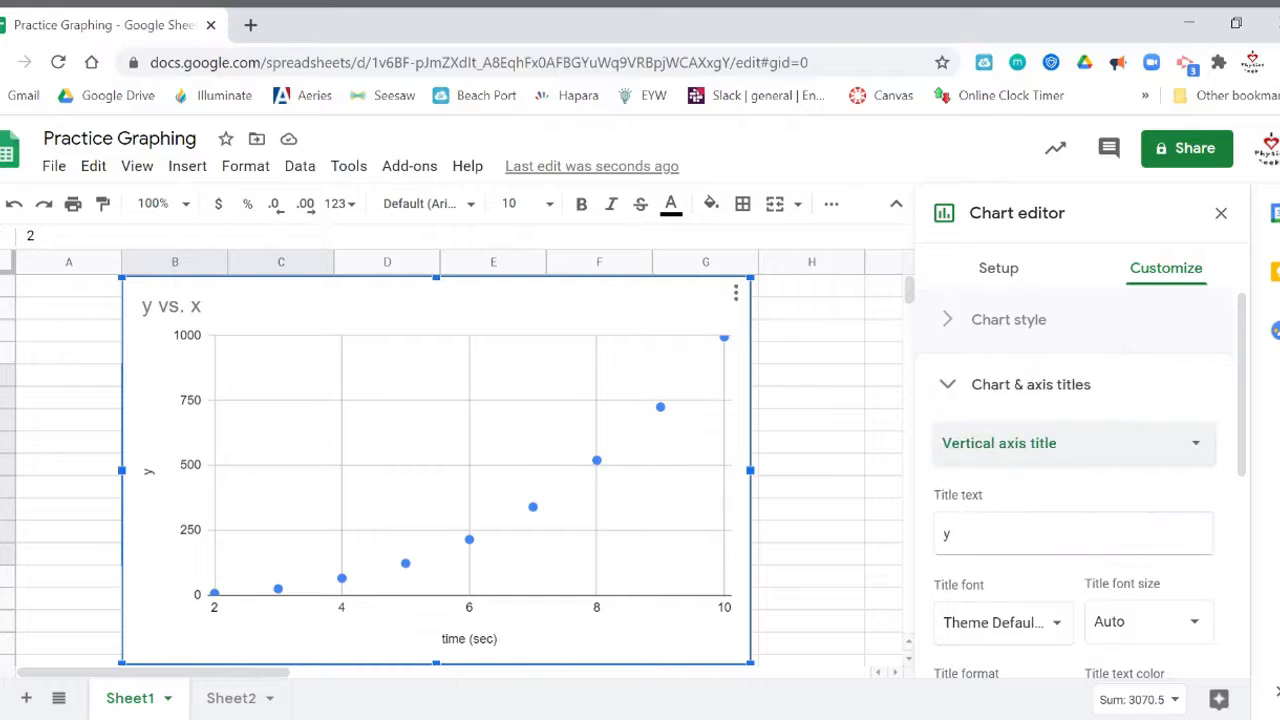
{"action": "left_click", "coordinate": [1050, 537]}
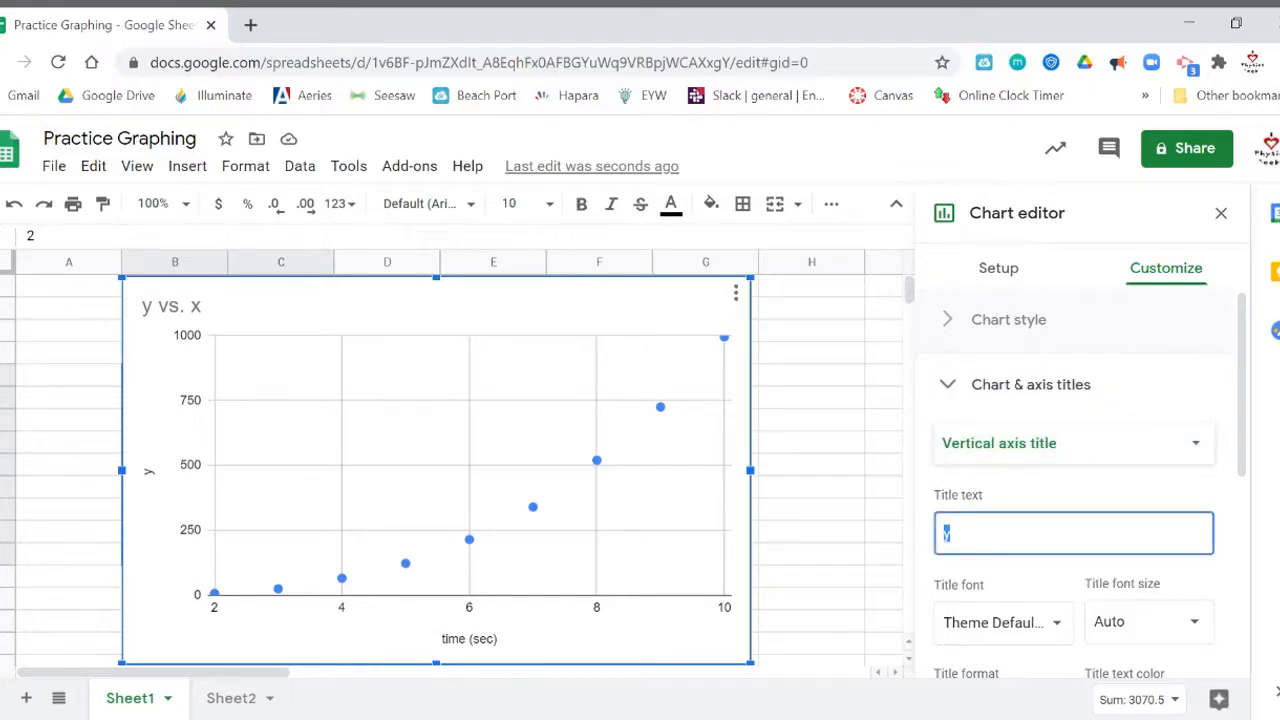
{"action": "type", "text": "velocity (m/s)"}
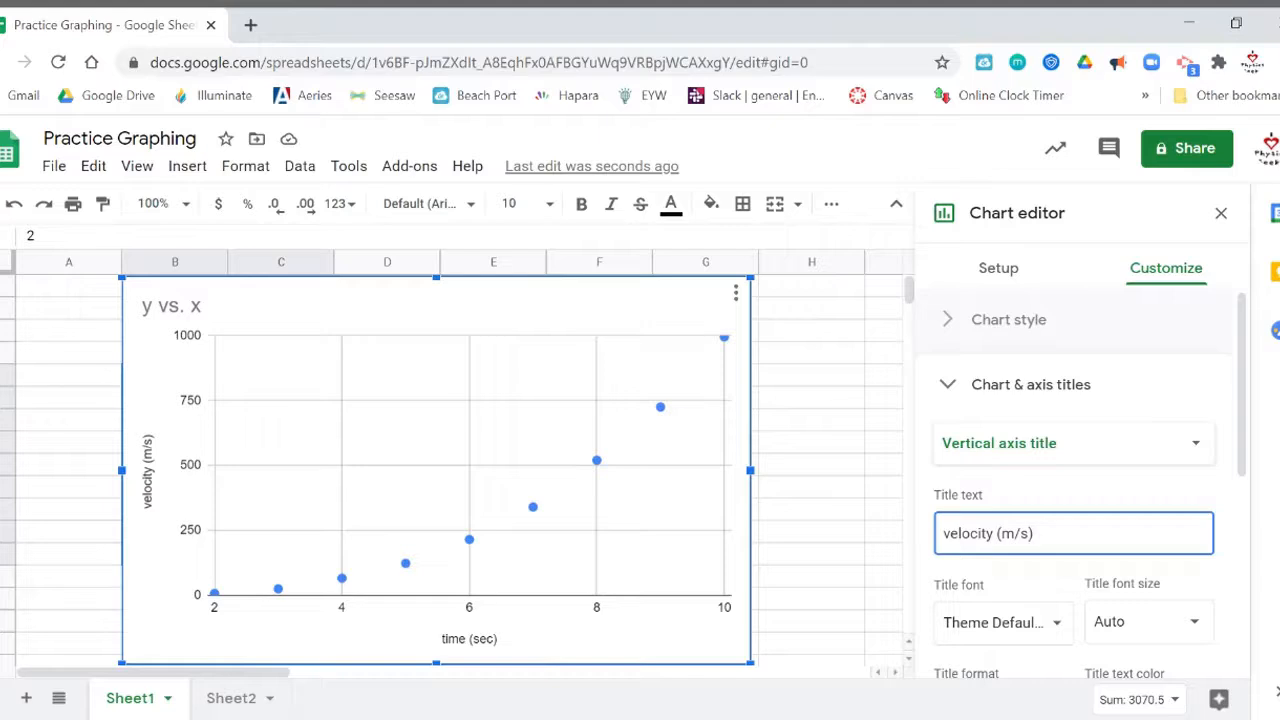
{"action": "left_click", "coordinate": [948, 385]}
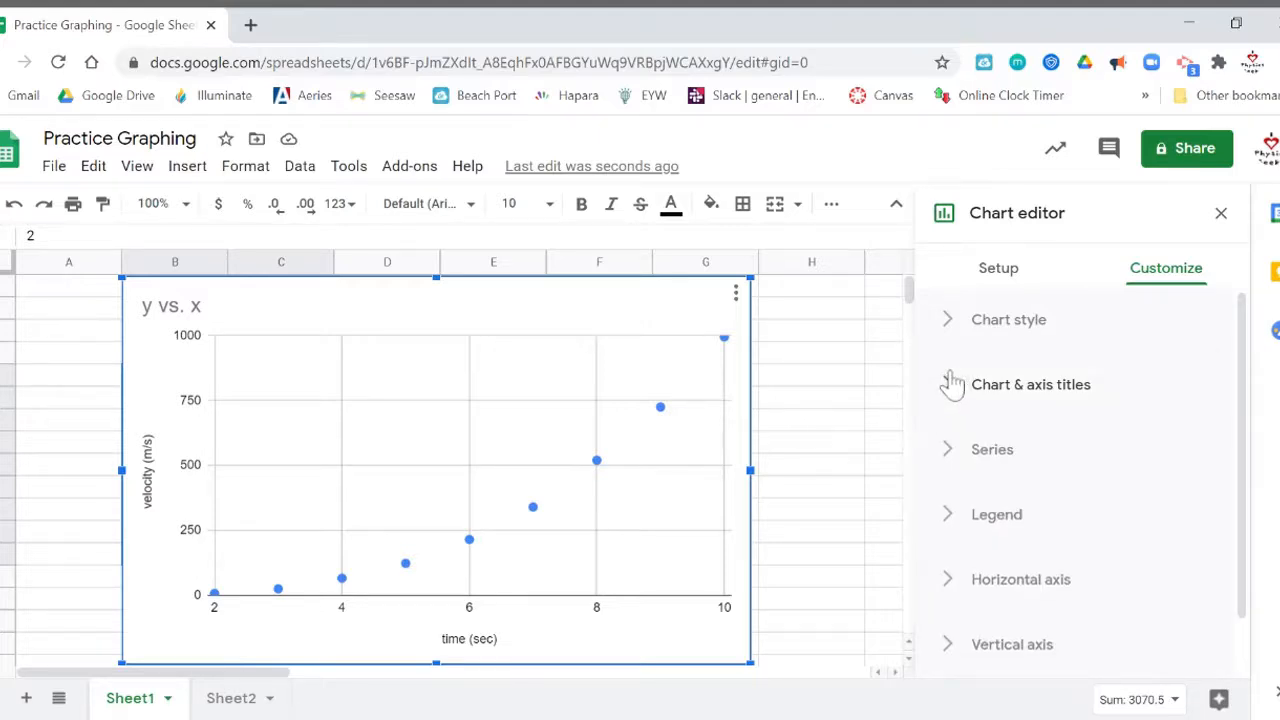
Add a trendline to the scatter chart's data series and set its type to Power Series
{"action": "left_click", "coordinate": [948, 452]}
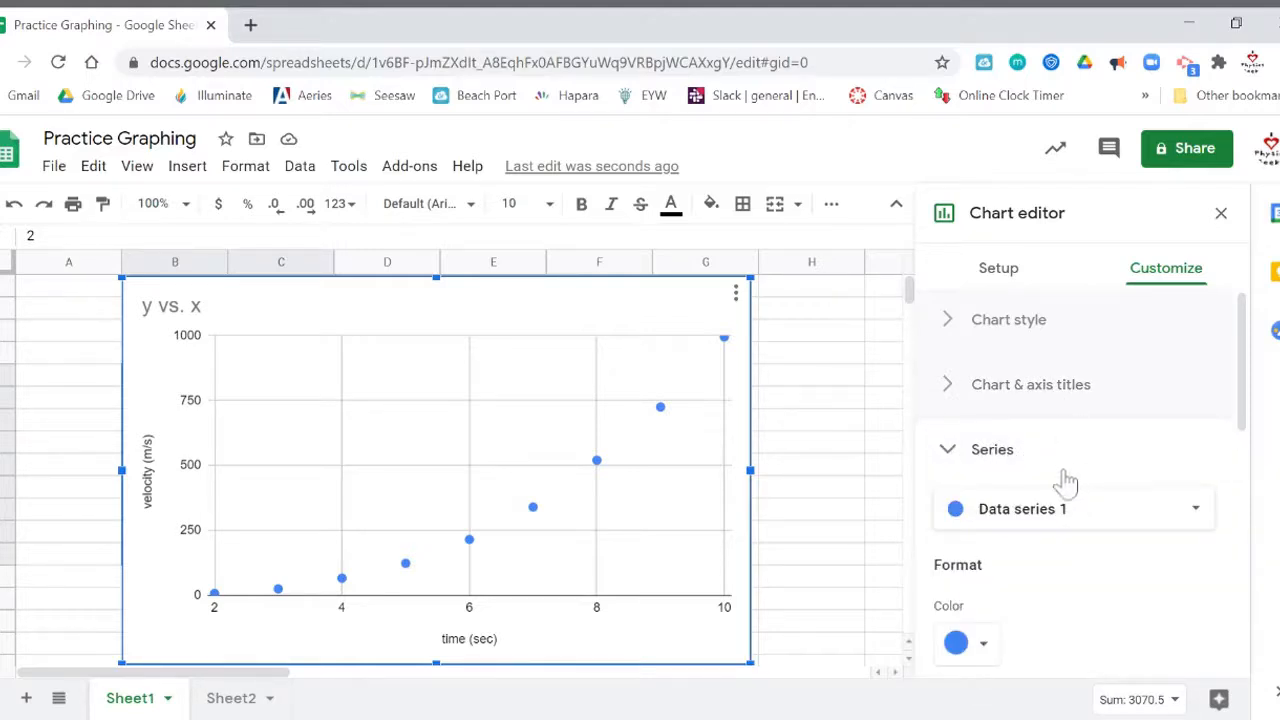
{"action": "scroll", "coordinate": [1063, 510], "scroll_direction": "down", "scroll_amount": 1}
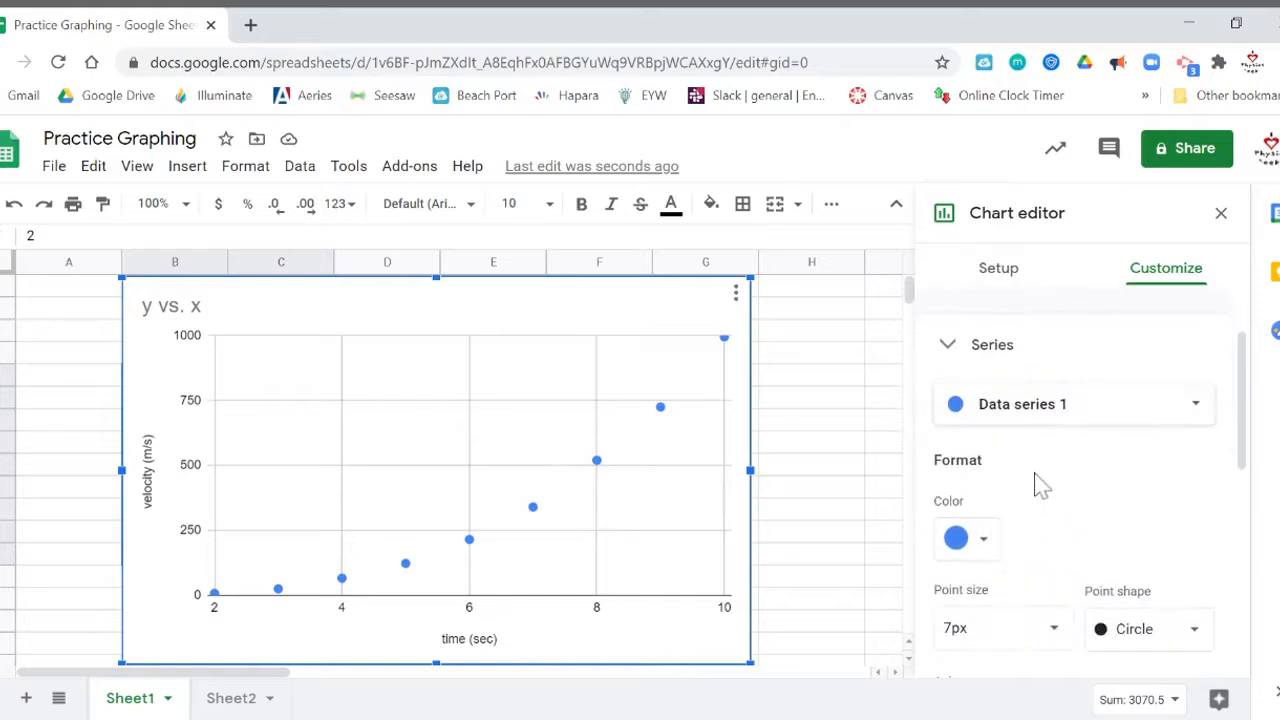
{"action": "scroll", "coordinate": [1068, 474], "scroll_direction": "down", "scroll_amount": 1}
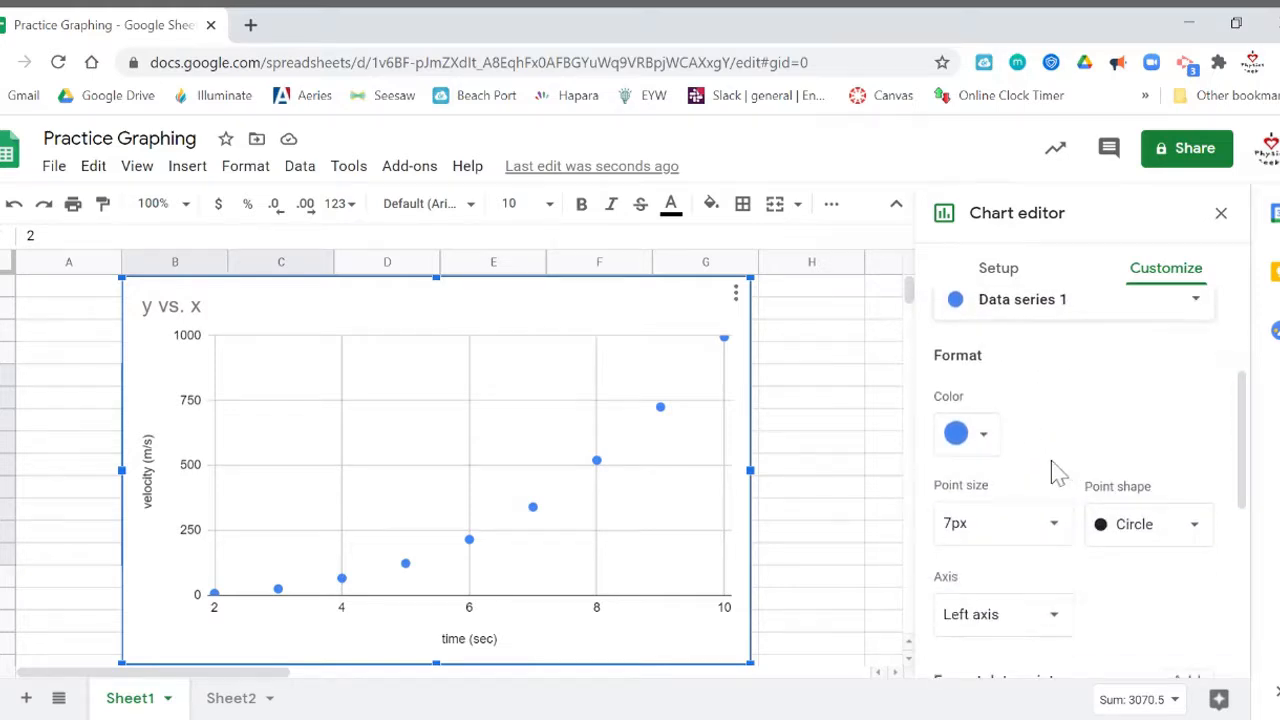
{"action": "scroll", "coordinate": [1063, 465], "scroll_direction": "down", "scroll_amount": 3}
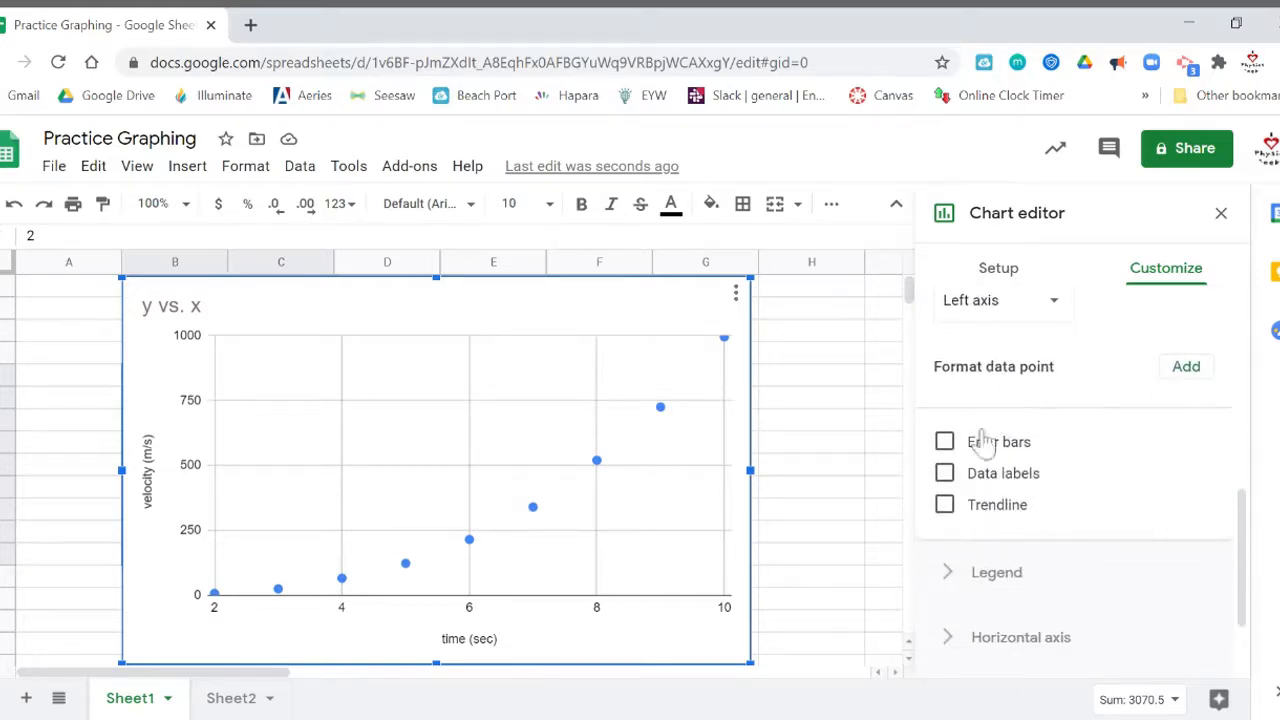
{"action": "left_click", "coordinate": [945, 506]}
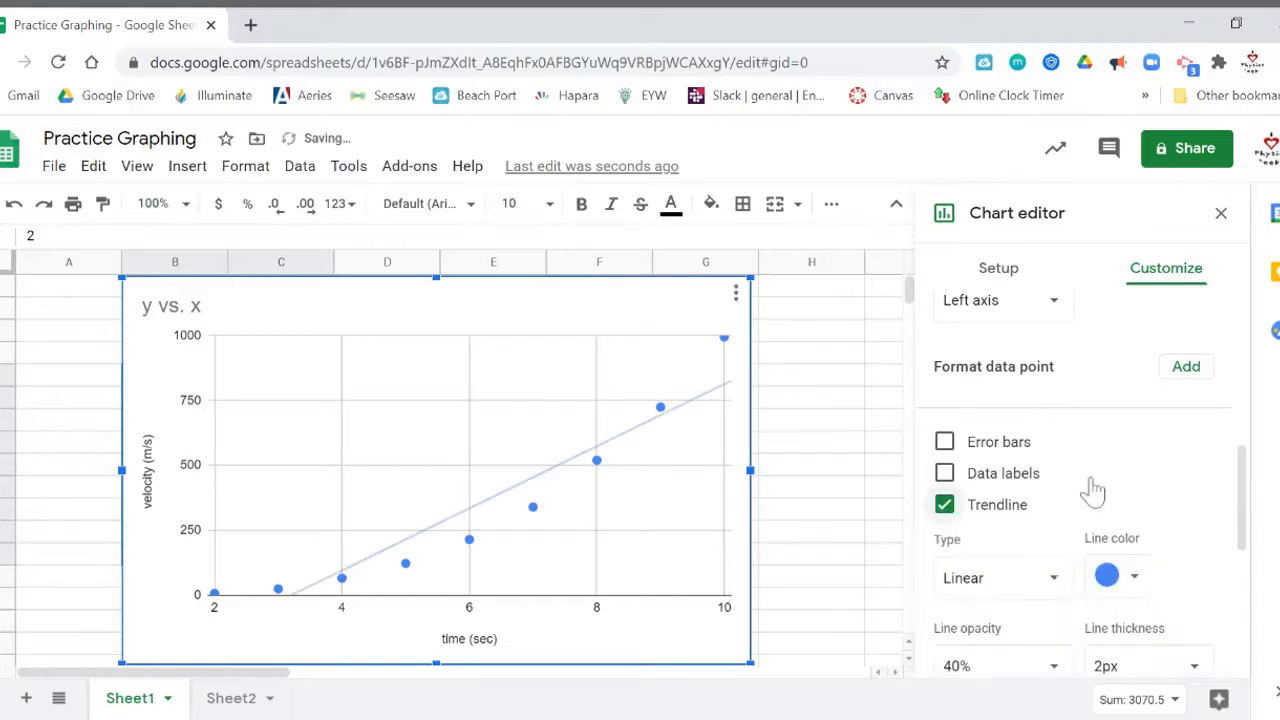
{"action": "scroll", "coordinate": [1168, 458], "scroll_direction": "down", "scroll_amount": 1}
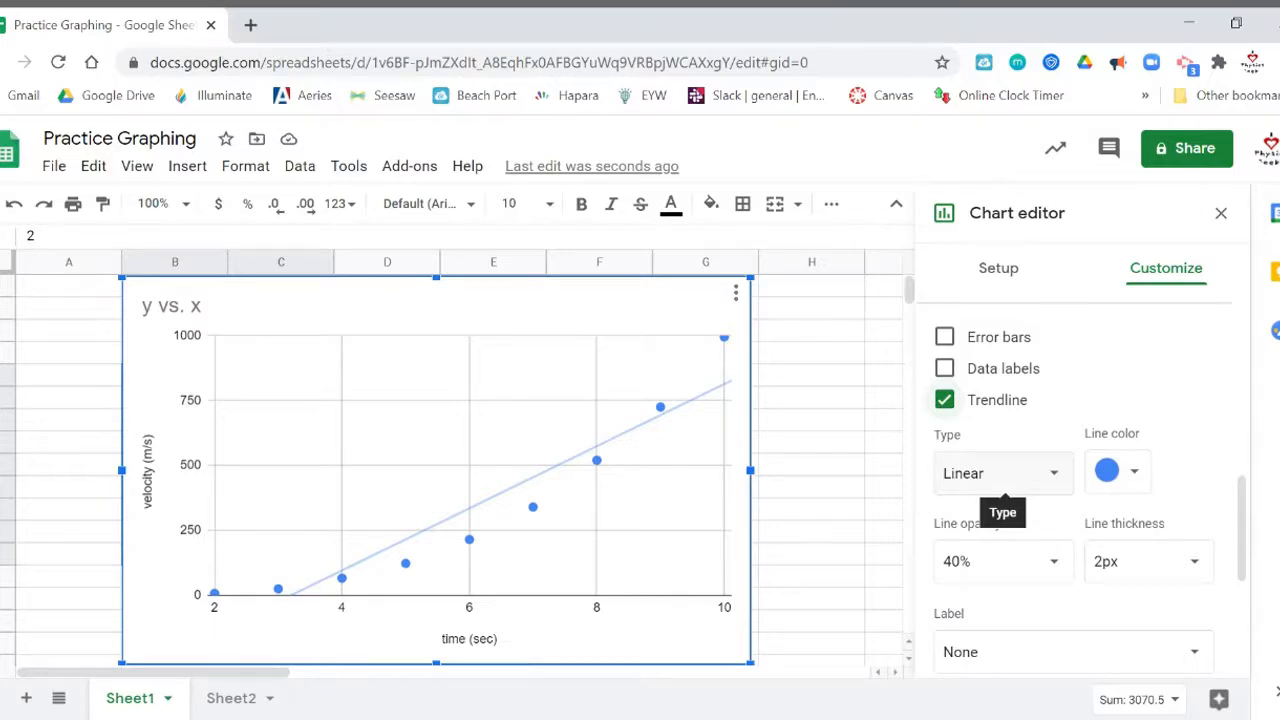
{"action": "left_click", "coordinate": [1057, 485]}
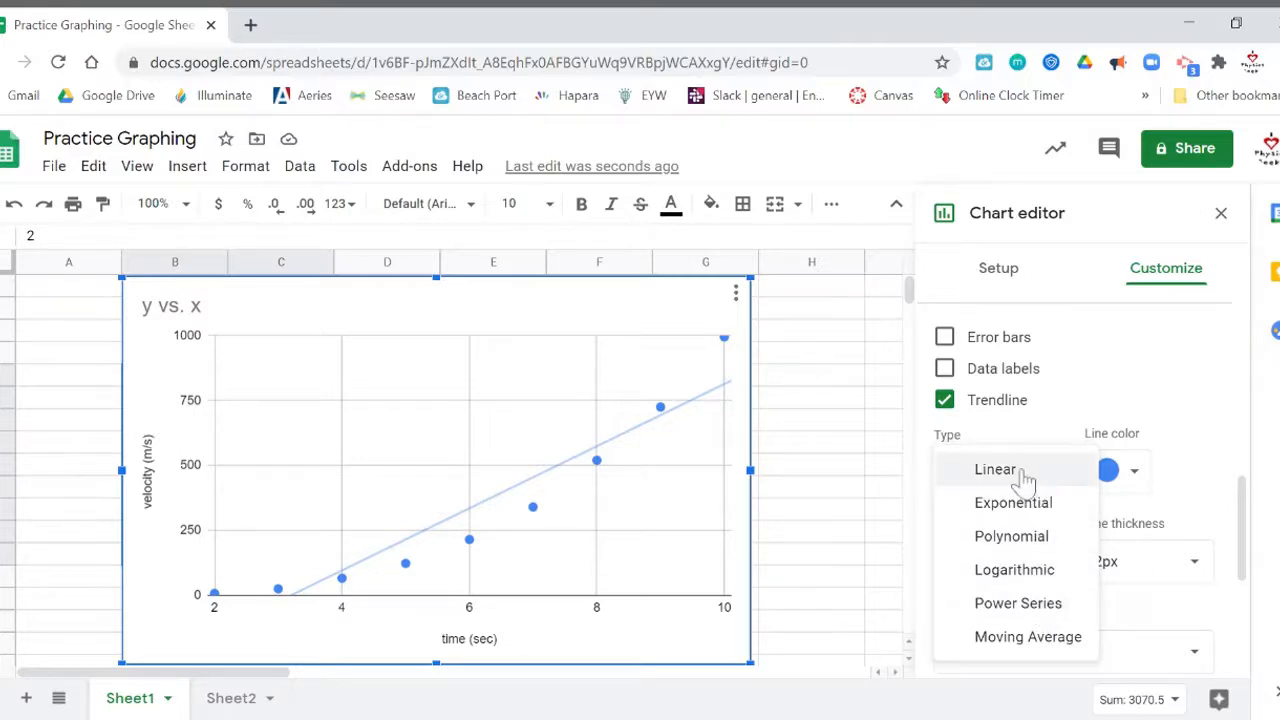
{"action": "left_click", "coordinate": [1010, 605]}
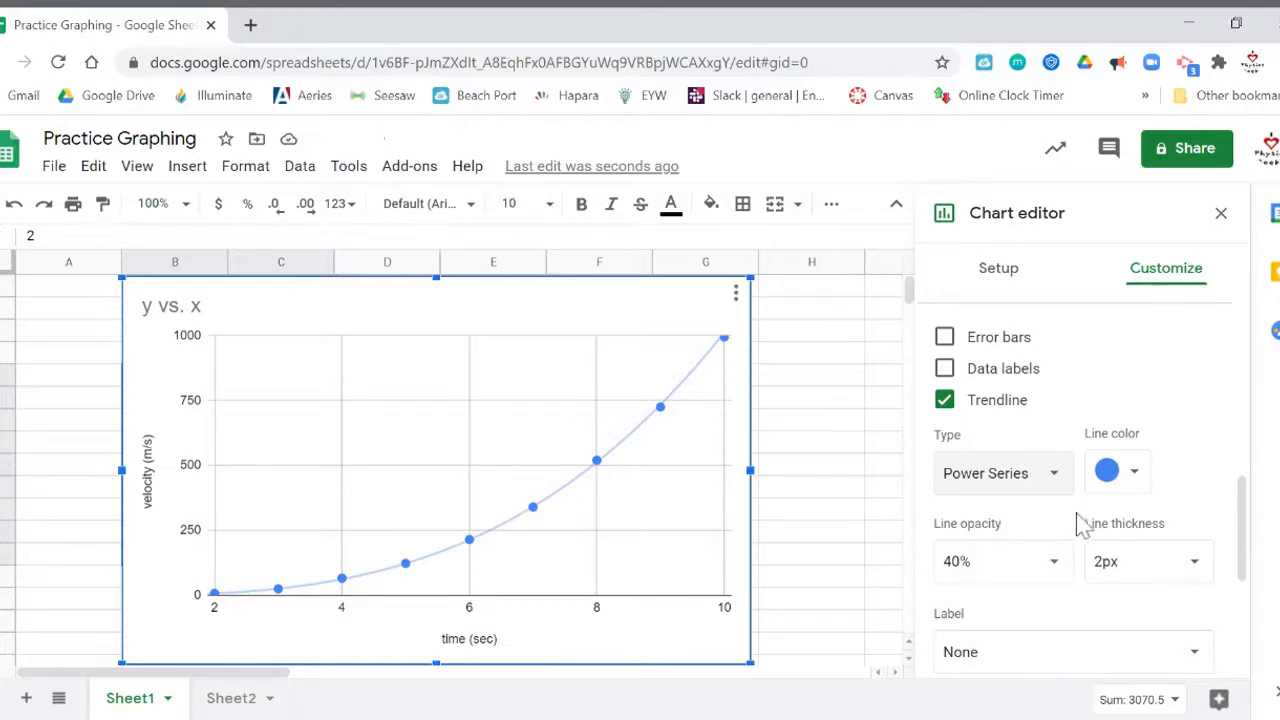
Label the trendline with its equation, close the chart editor and select the chart
{"action": "scroll", "coordinate": [1062, 632], "scroll_direction": "down", "scroll_amount": 1}
{"action": "scroll", "coordinate": [1037, 500], "scroll_direction": "down", "scroll_amount": 1}
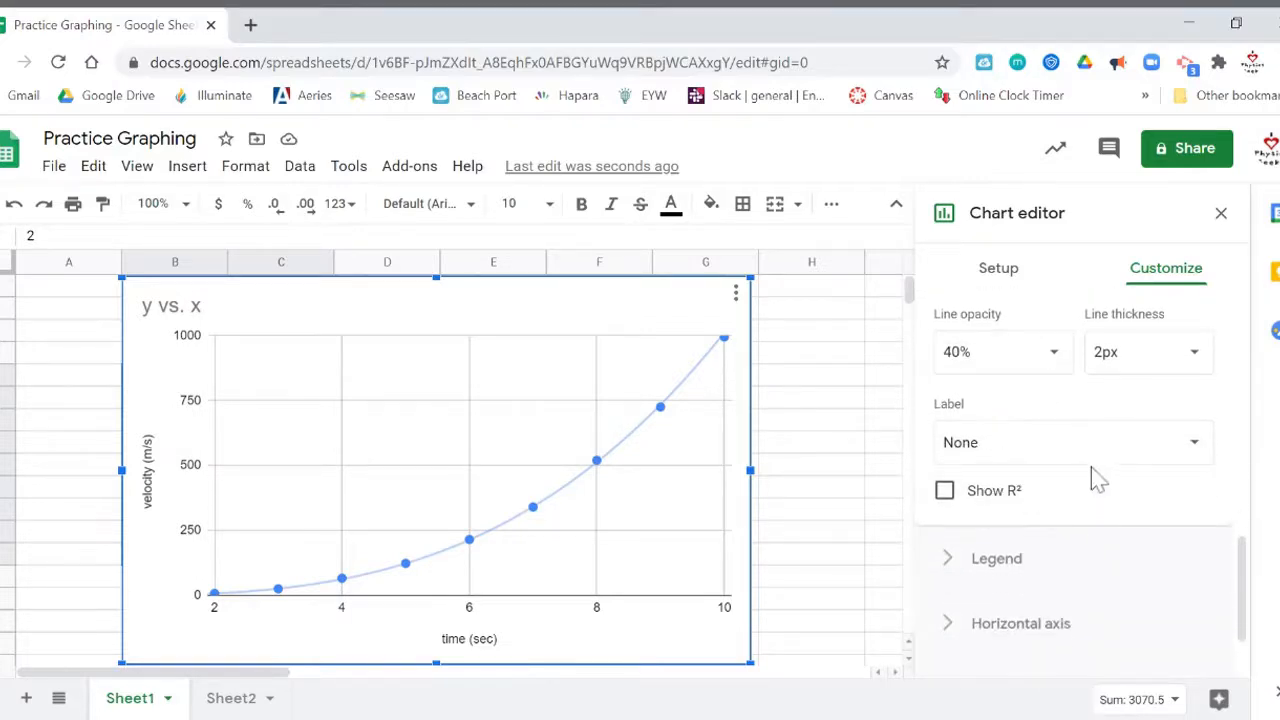
{"action": "left_click", "coordinate": [1075, 465]}
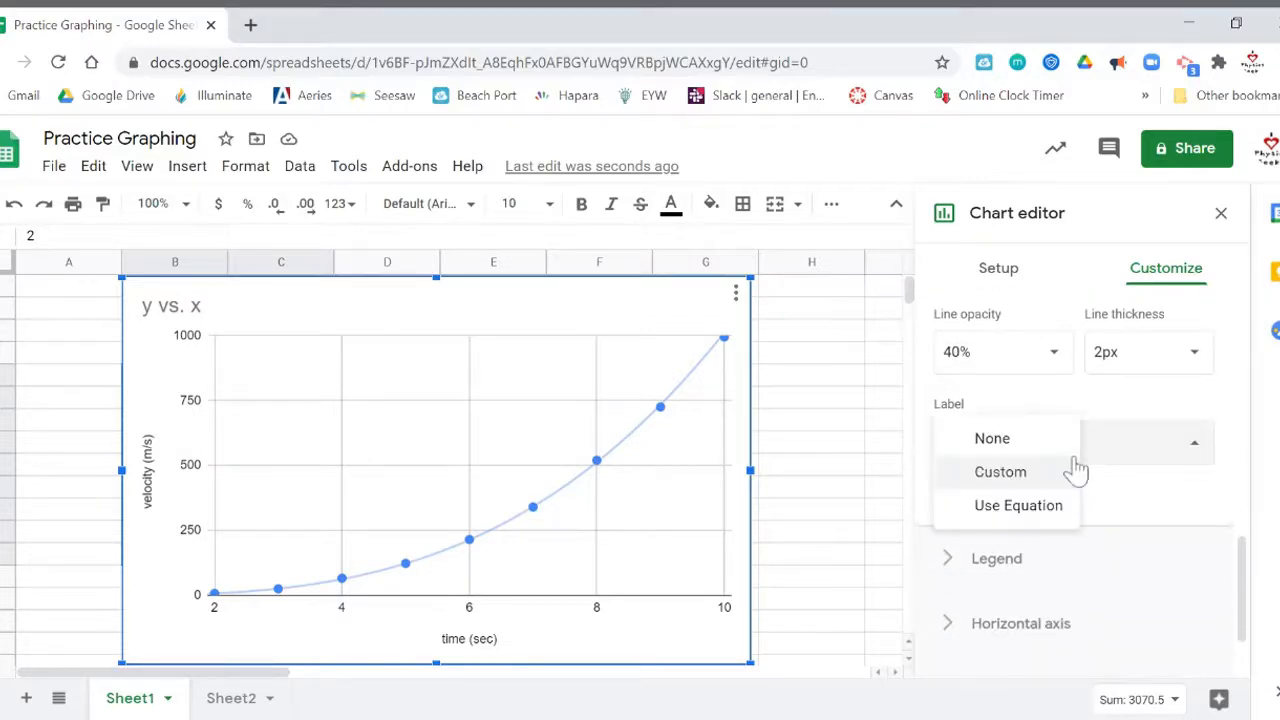
{"action": "left_click", "coordinate": [1043, 524]}
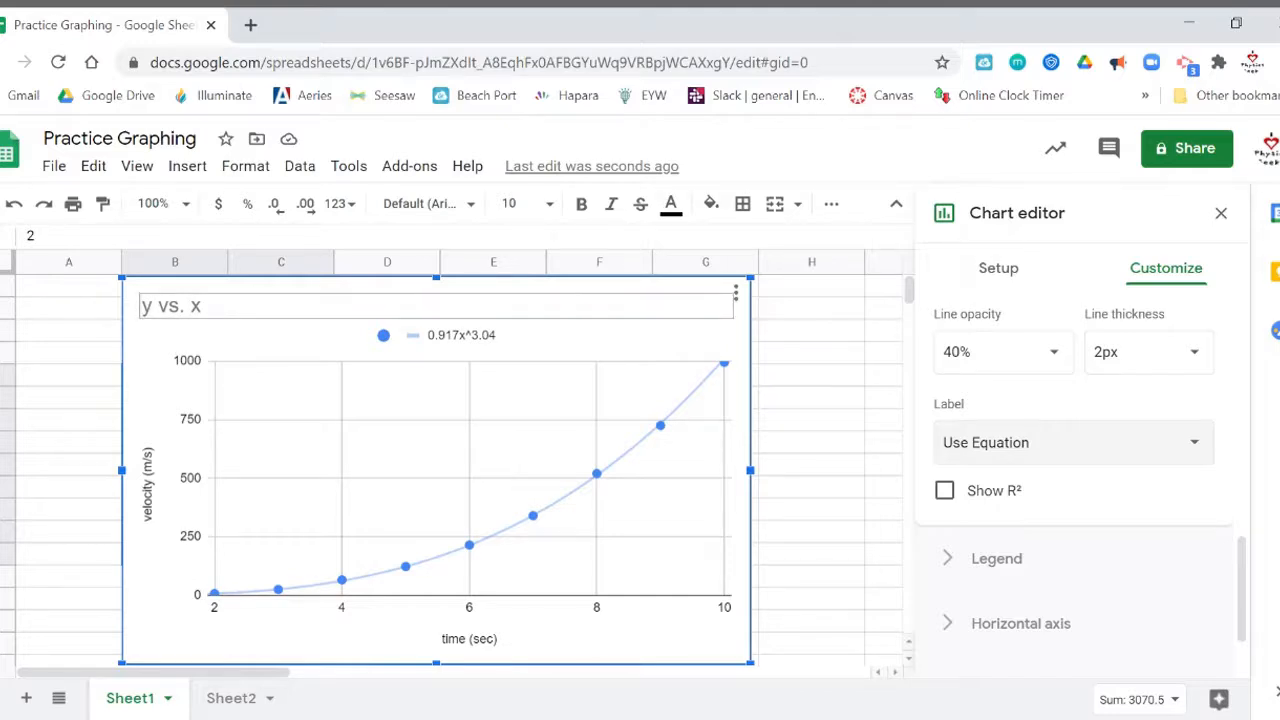
{"action": "left_click", "coordinate": [1221, 215]}
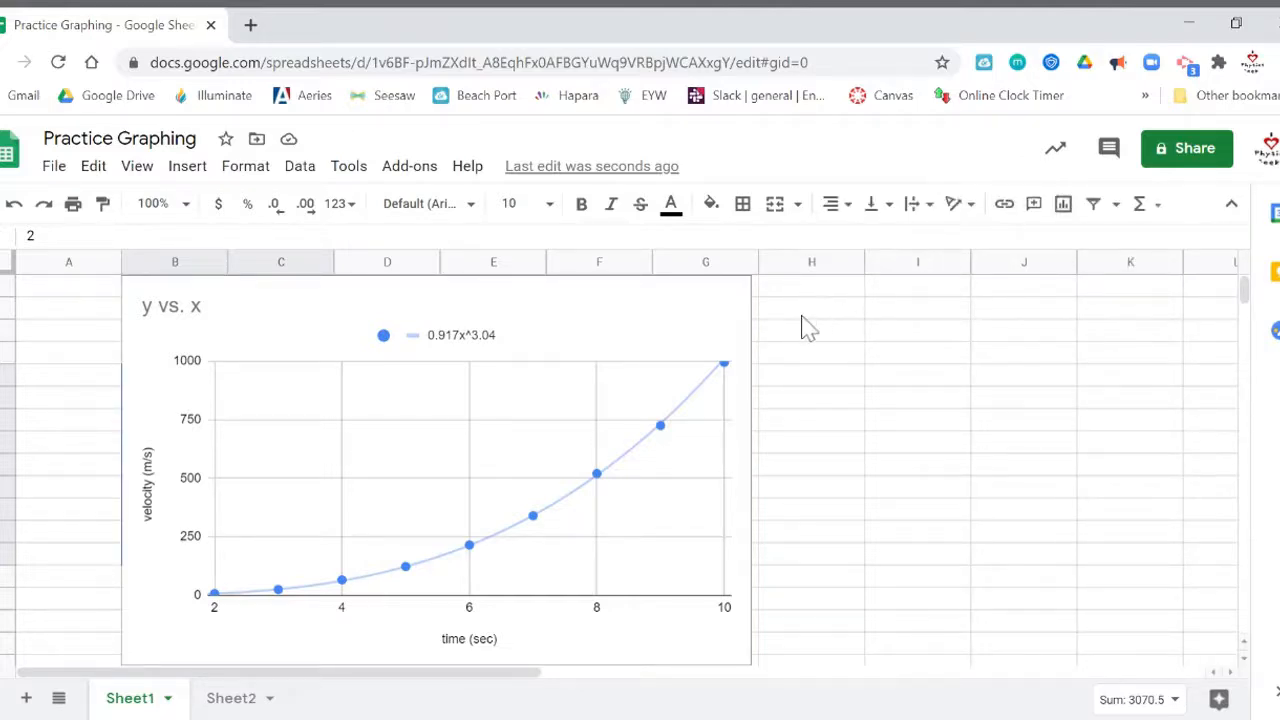
{"action": "left_click", "coordinate": [520, 330]}
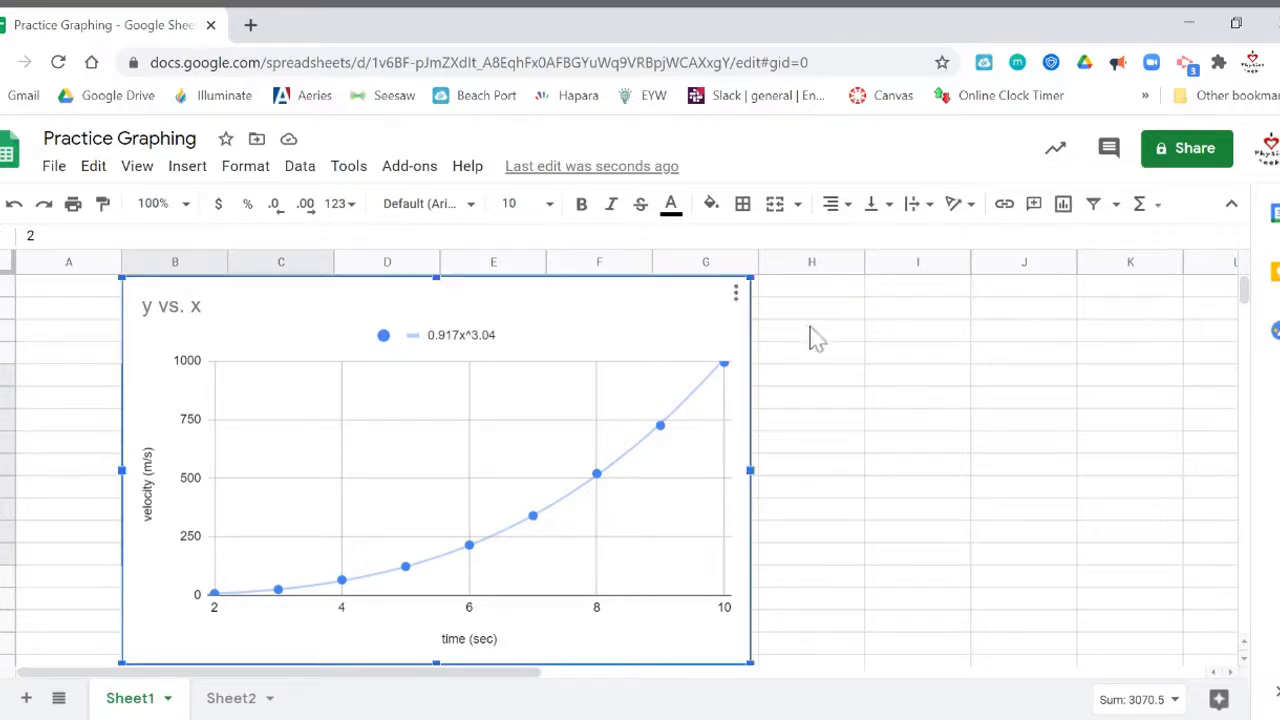
Share the spreadsheet by link so that anyone in Laguna Beach Unified School District can view it
{"action": "left_click", "coordinate": [1203, 155]}
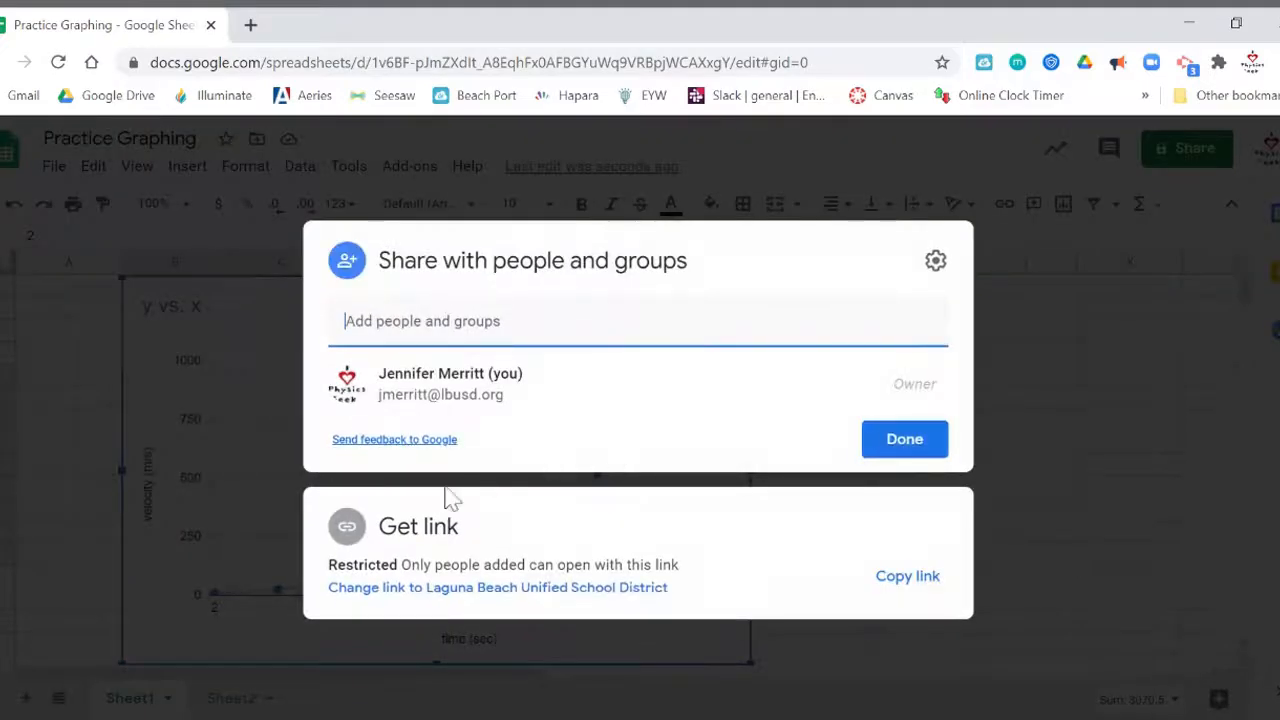
{"action": "left_click", "coordinate": [461, 590]}
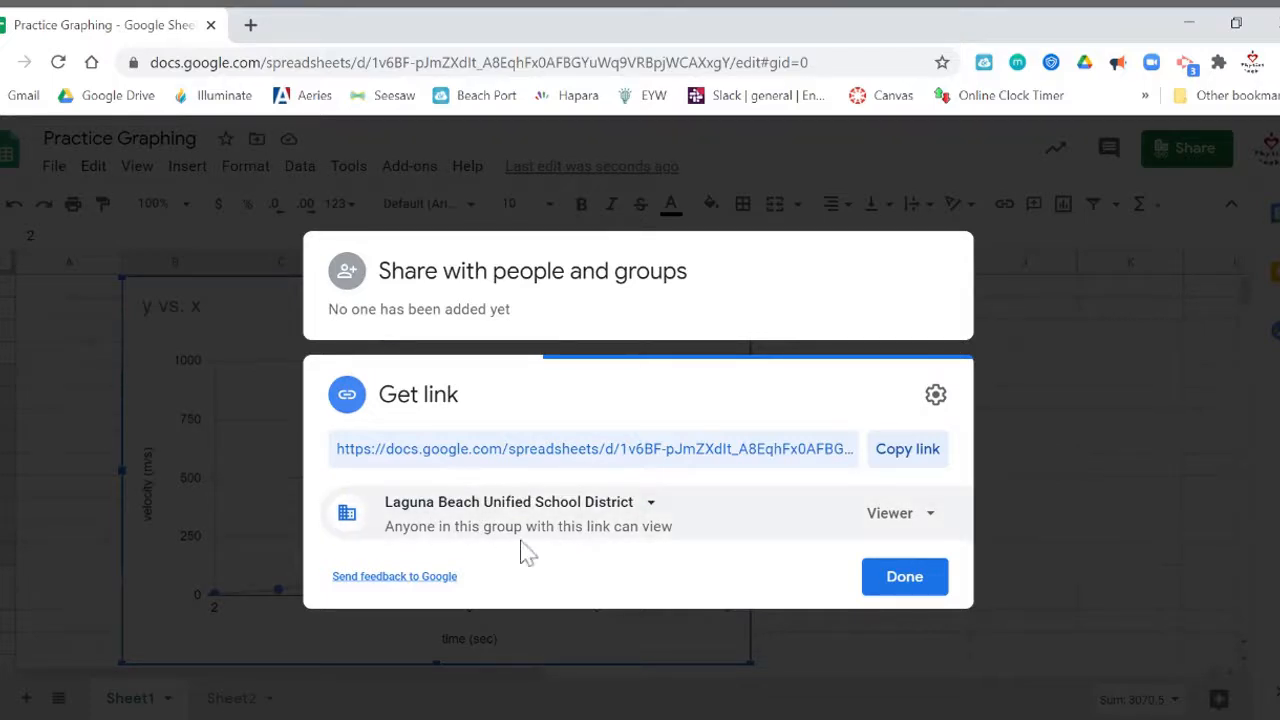
{"action": "left_click", "coordinate": [903, 585]}
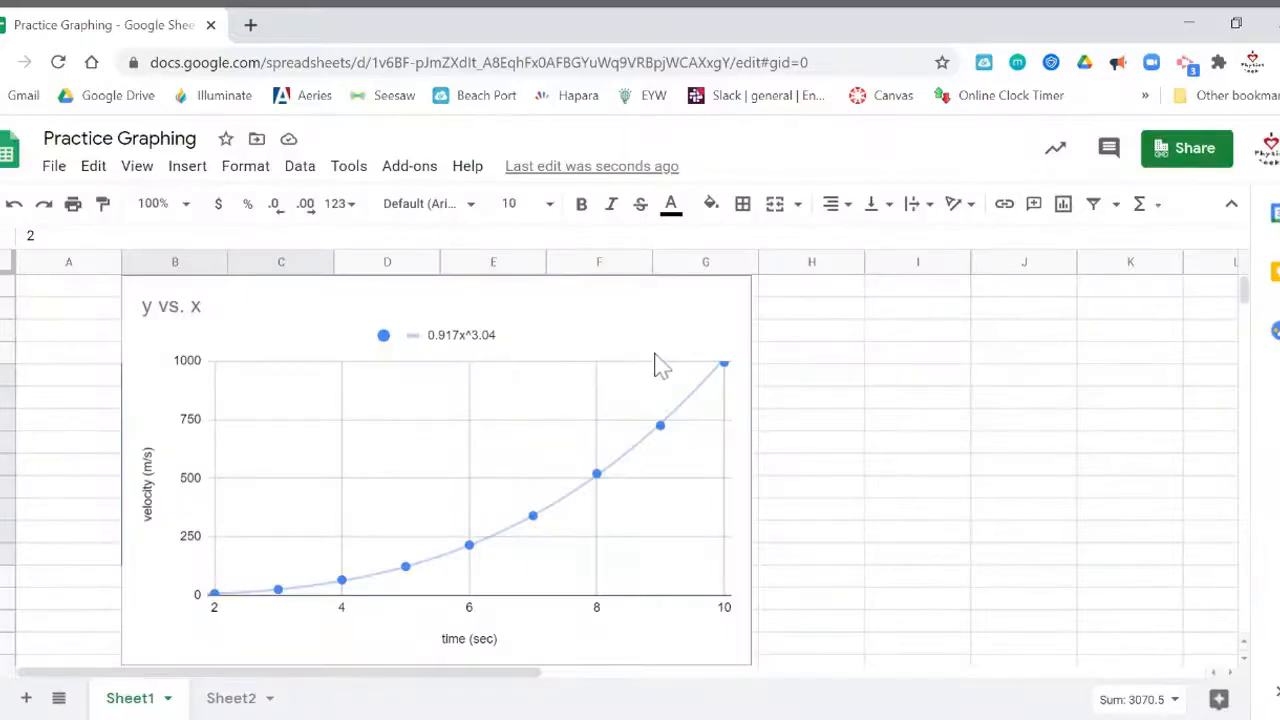
Move the y vs. x scatter chart off the data so it sits beside the x-y table, and deselect it
{"action": "left_click", "coordinate": [306, 330]}
{"action": "left_click_drag", "start_coordinate": [274, 309], "coordinate": [638, 313]}
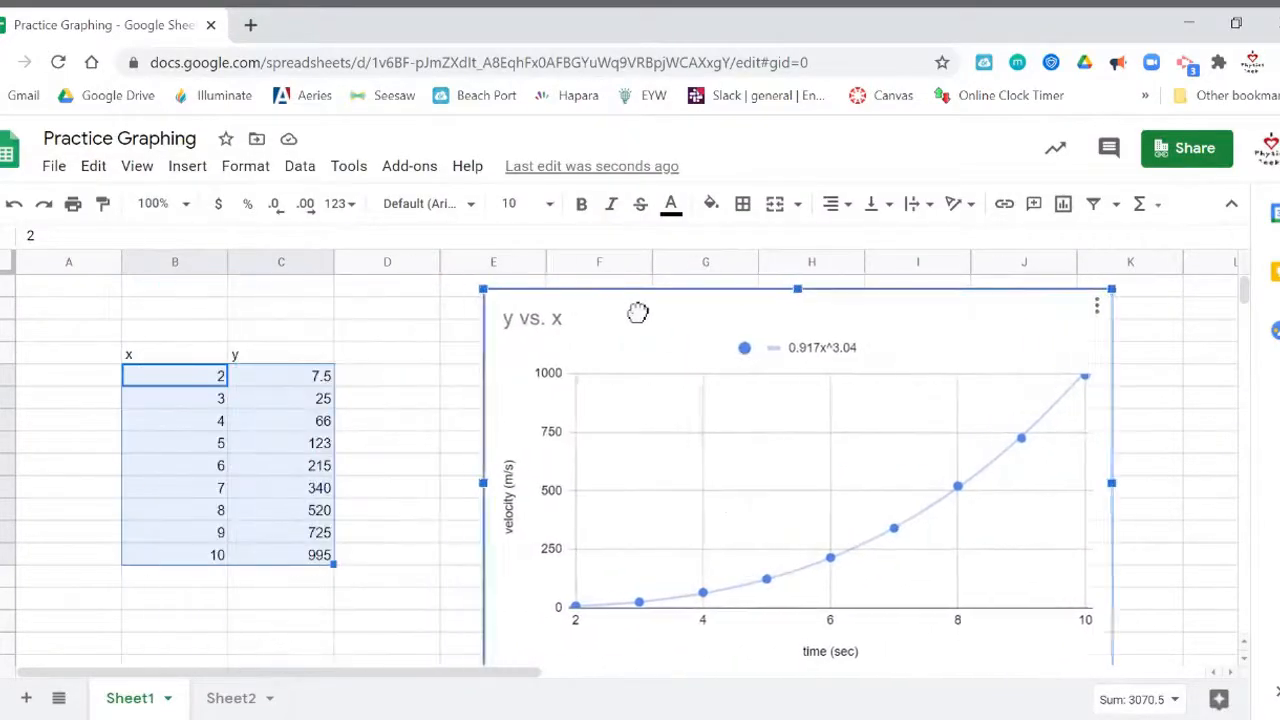
{"action": "left_click", "coordinate": [424, 336]}
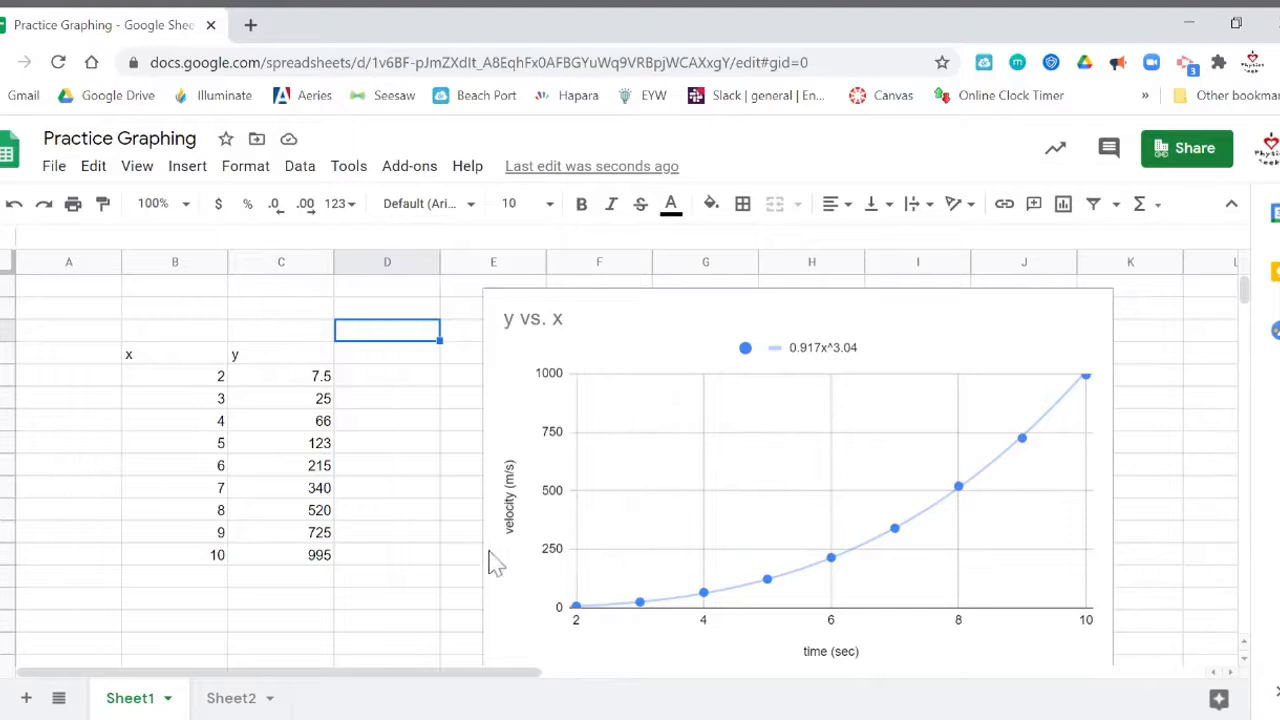
On Sheet2, insert a chart from the Trial 1 time and Object A and B position data, including headers (B3:D9)
{"action": "left_click", "coordinate": [235, 703]}
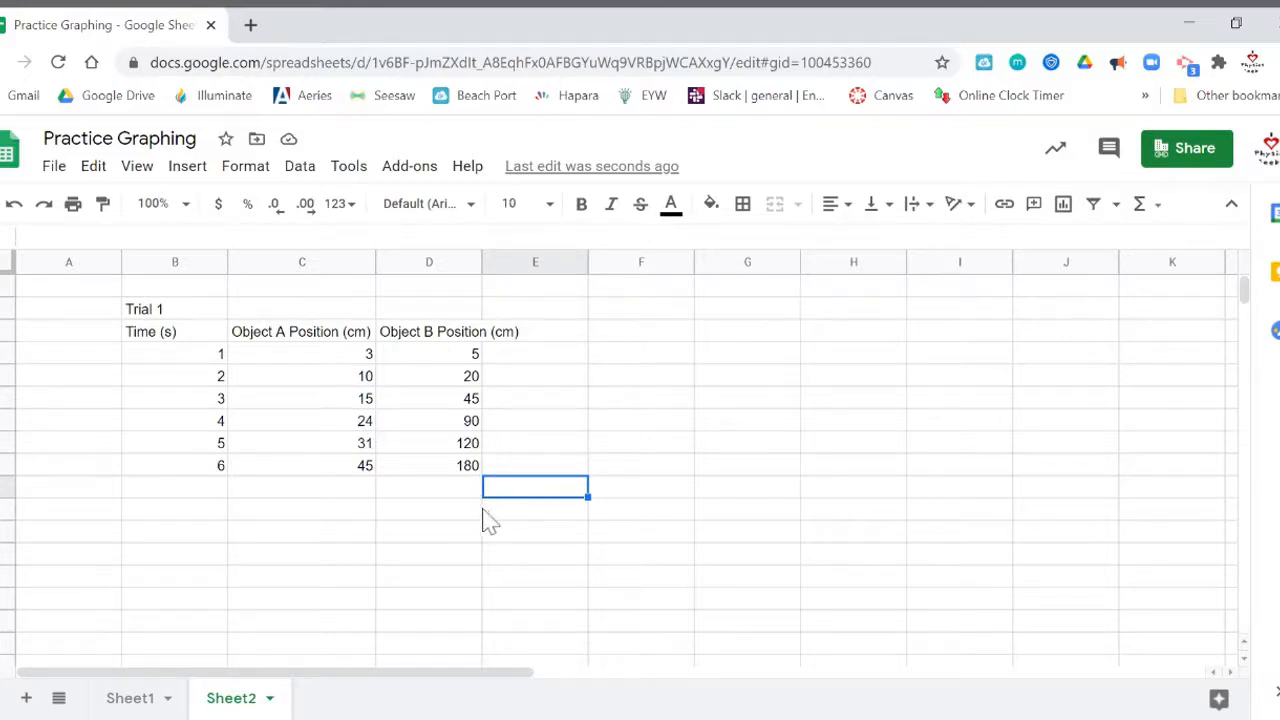
{"action": "left_click", "coordinate": [199, 338]}
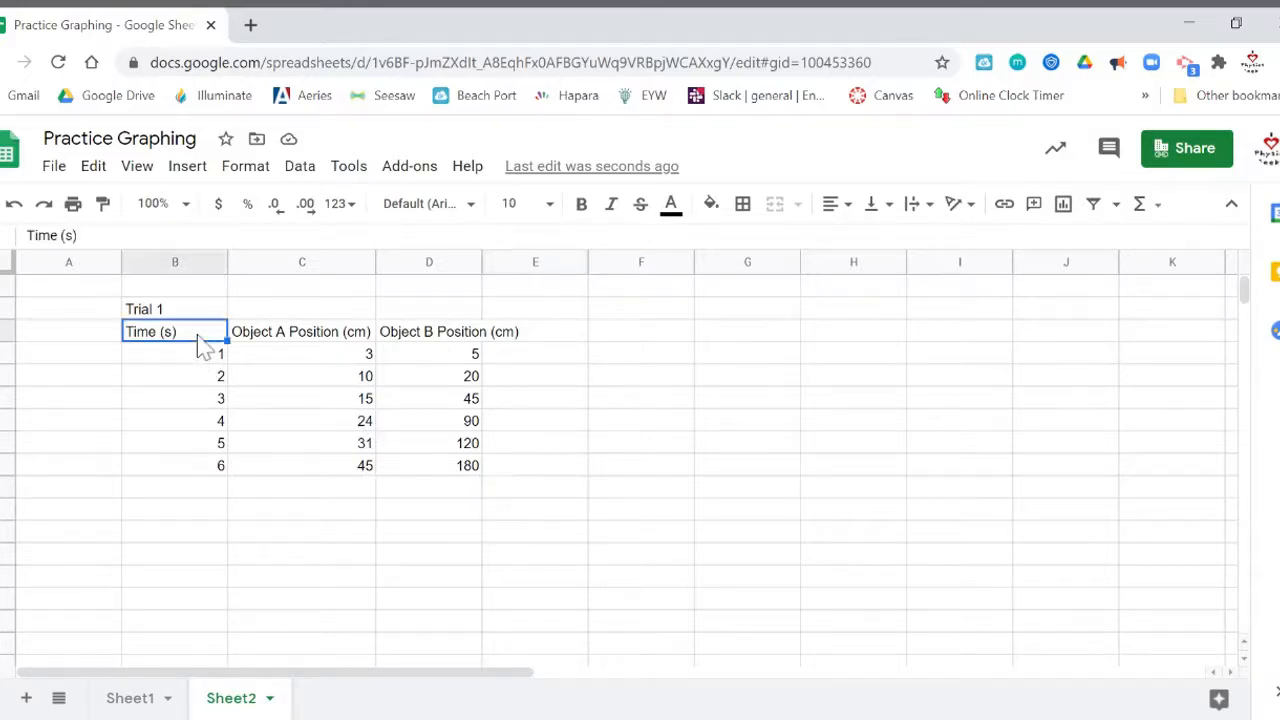
{"action": "left_click", "coordinate": [284, 340]}
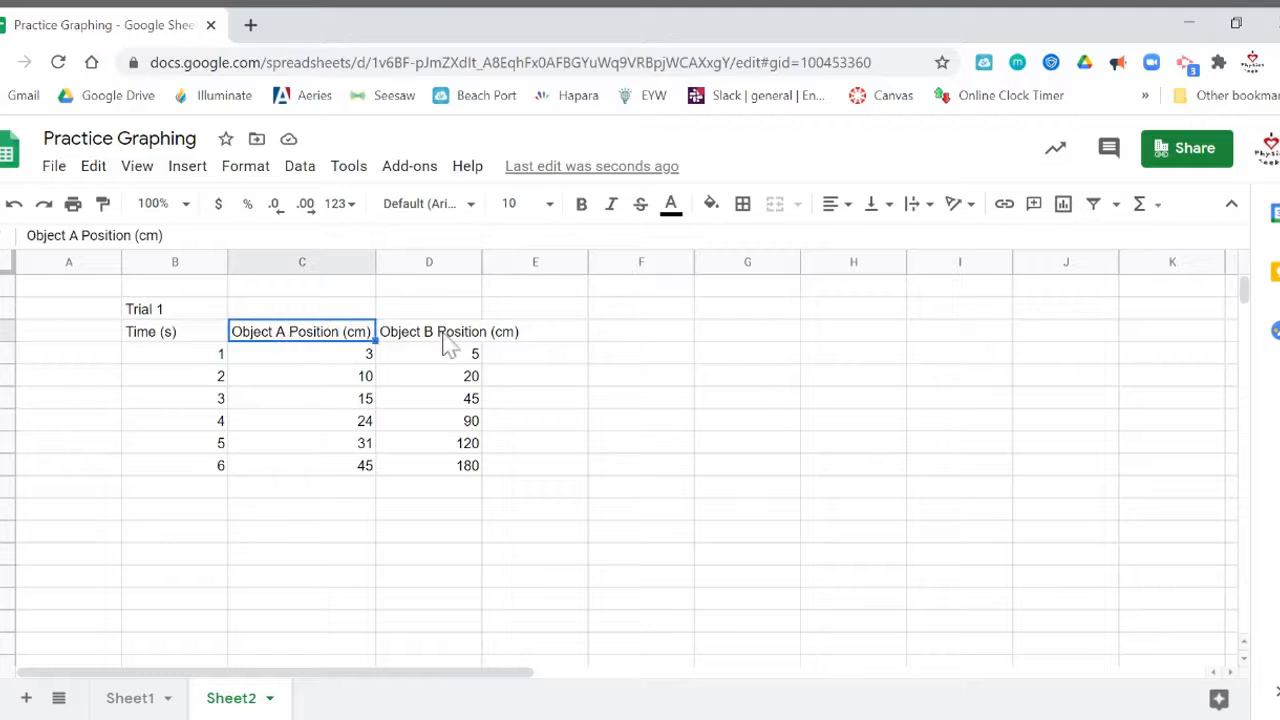
{"action": "left_click", "coordinate": [449, 342]}
{"action": "left_click", "coordinate": [537, 500]}
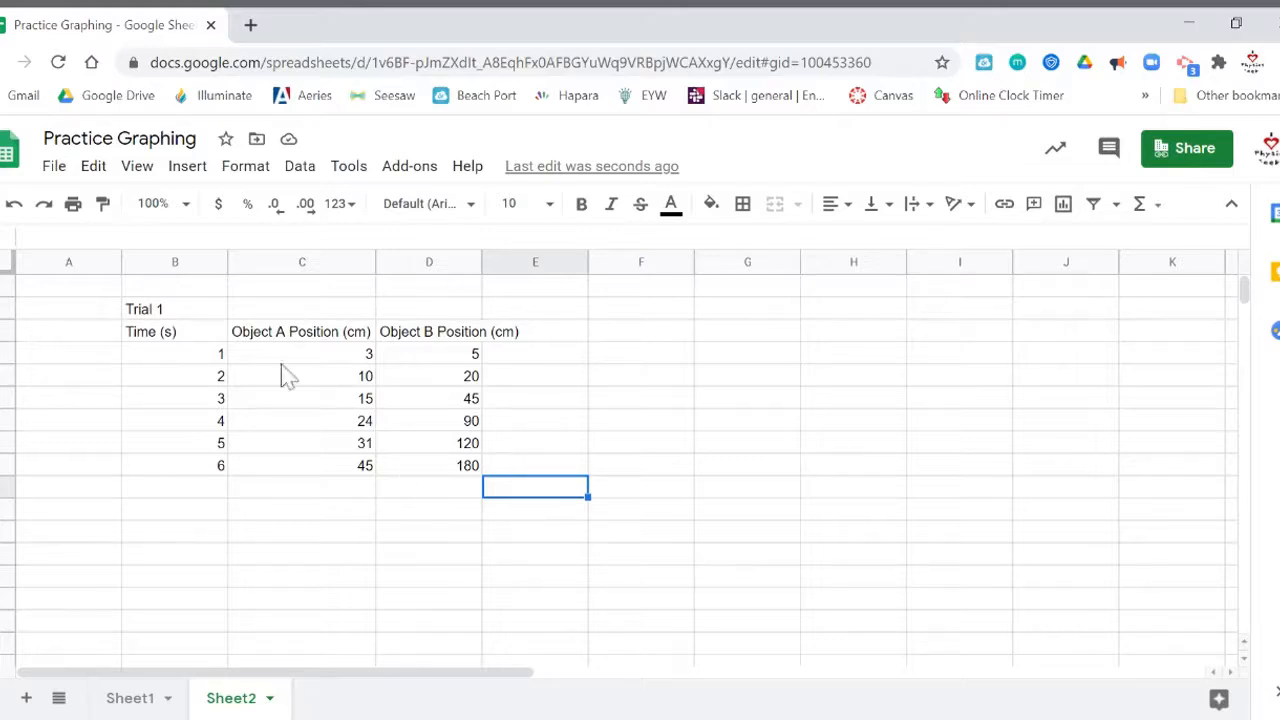
{"action": "left_click", "coordinate": [190, 332]}
{"action": "left_click_drag", "start_coordinate": [175, 337], "coordinate": [470, 480]}
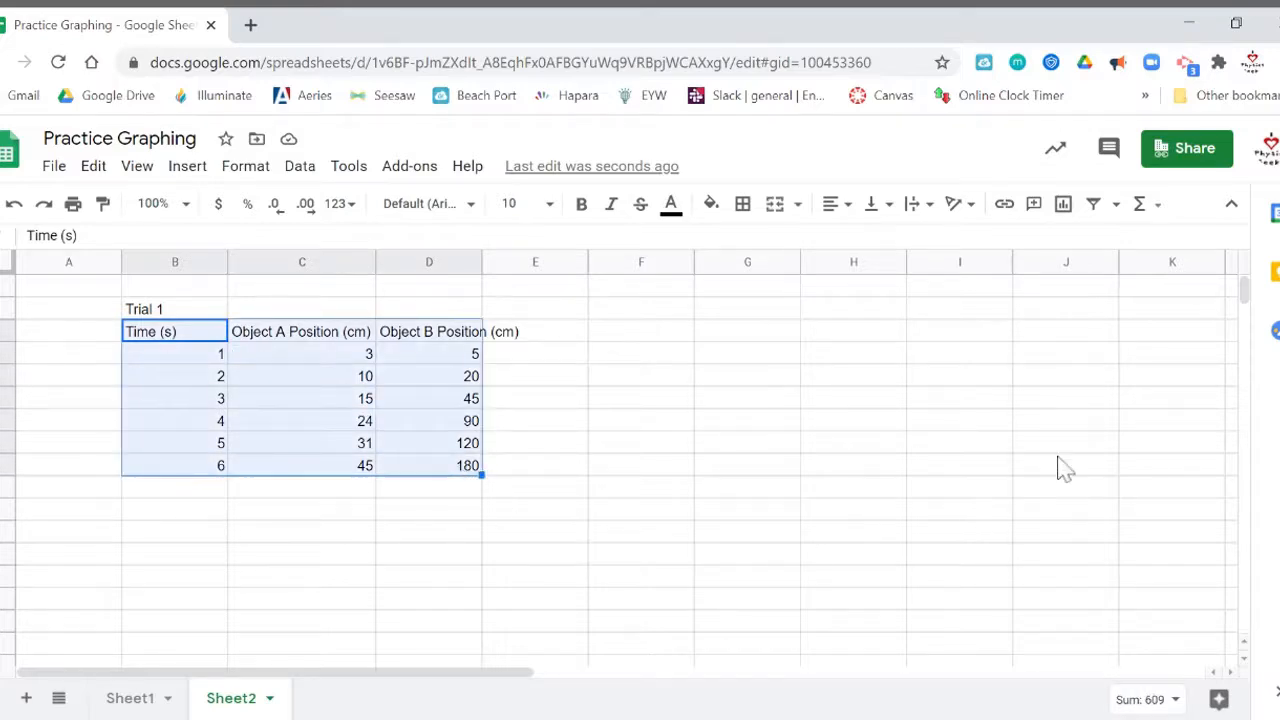
{"action": "left_click", "coordinate": [1064, 205]}
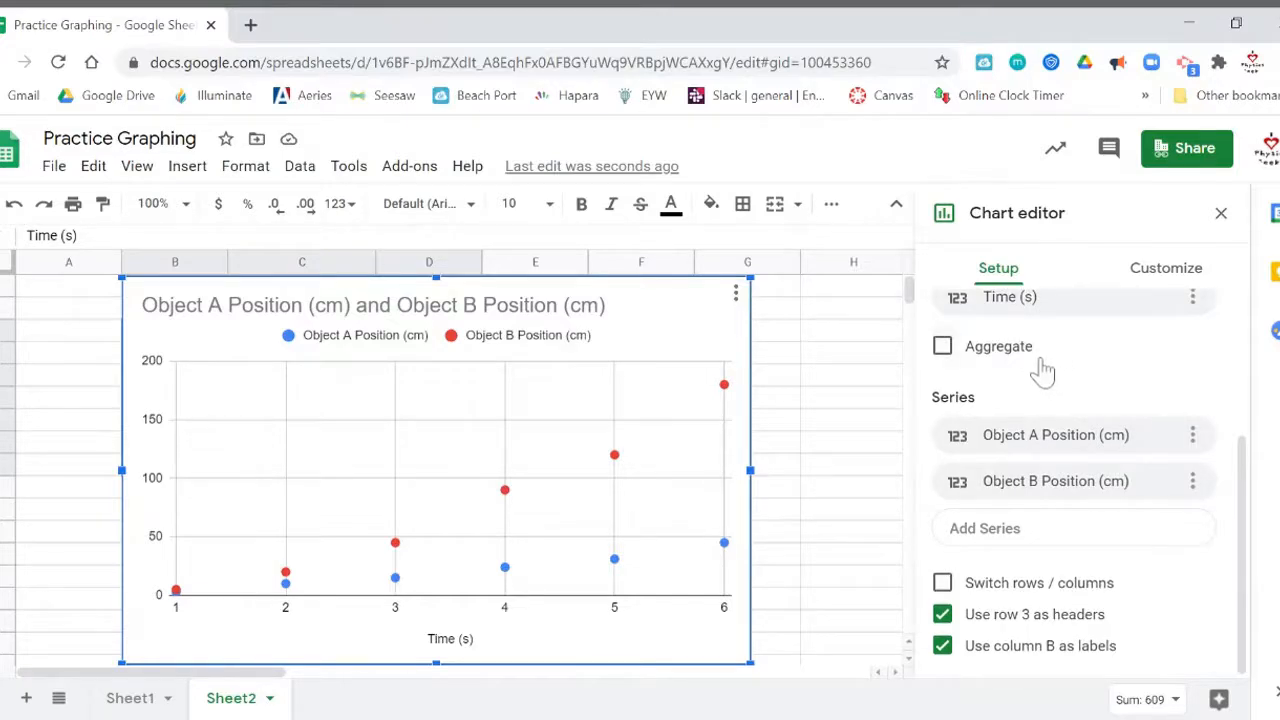
Change the Object A and Object B position chart to the suggested line chart
{"action": "scroll", "coordinate": [1072, 375], "scroll_direction": "up", "scroll_amount": 2}
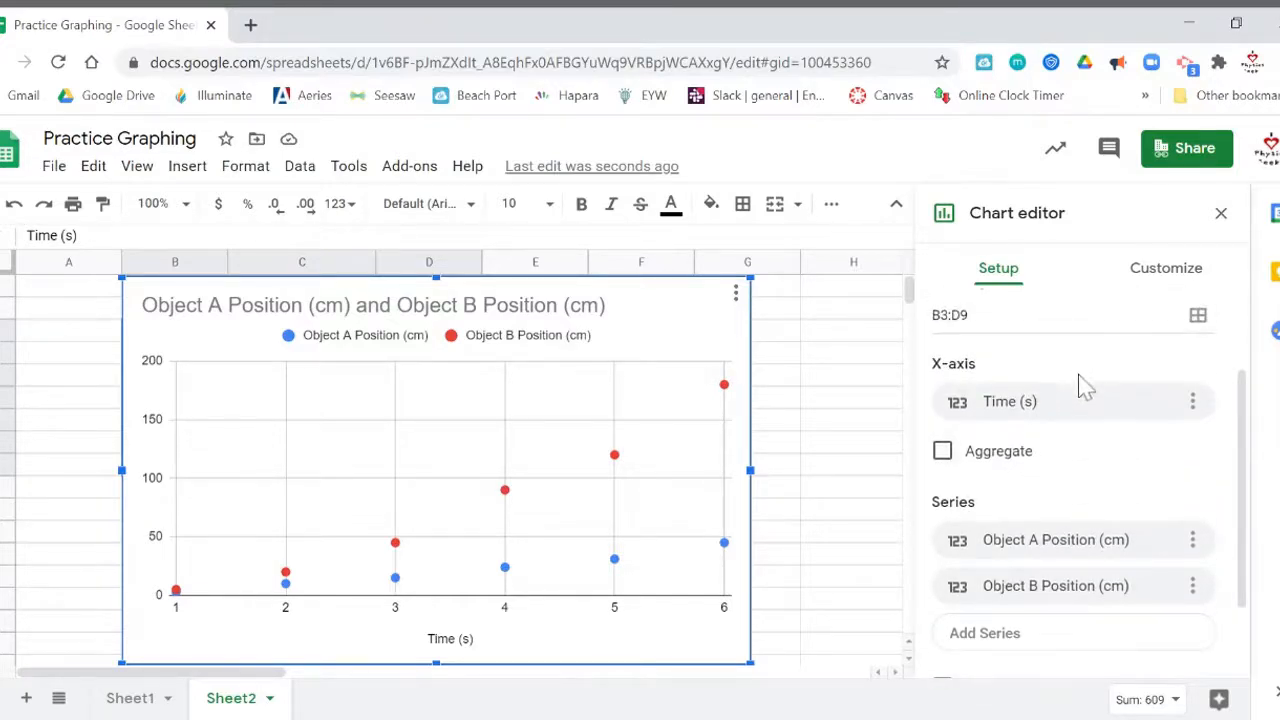
{"action": "scroll", "coordinate": [1077, 375], "scroll_direction": "up", "scroll_amount": 2}
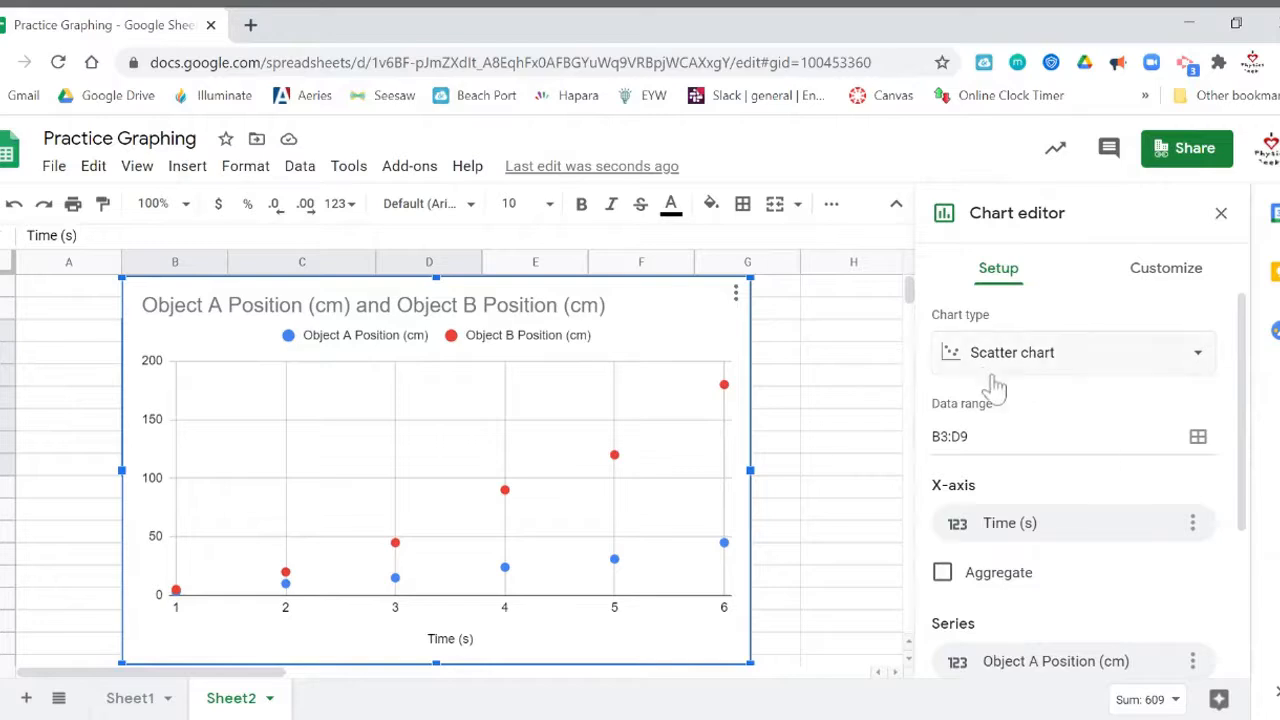
{"action": "left_click", "coordinate": [1043, 358]}
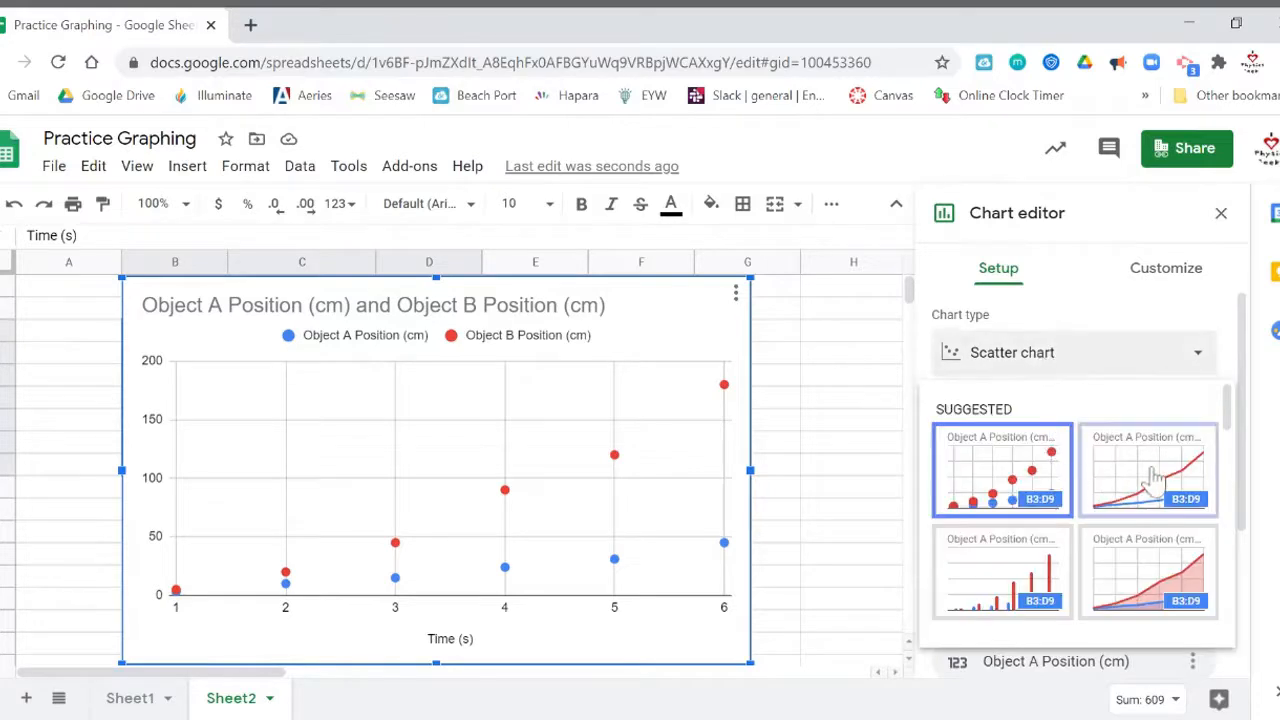
{"action": "left_click", "coordinate": [1152, 480]}
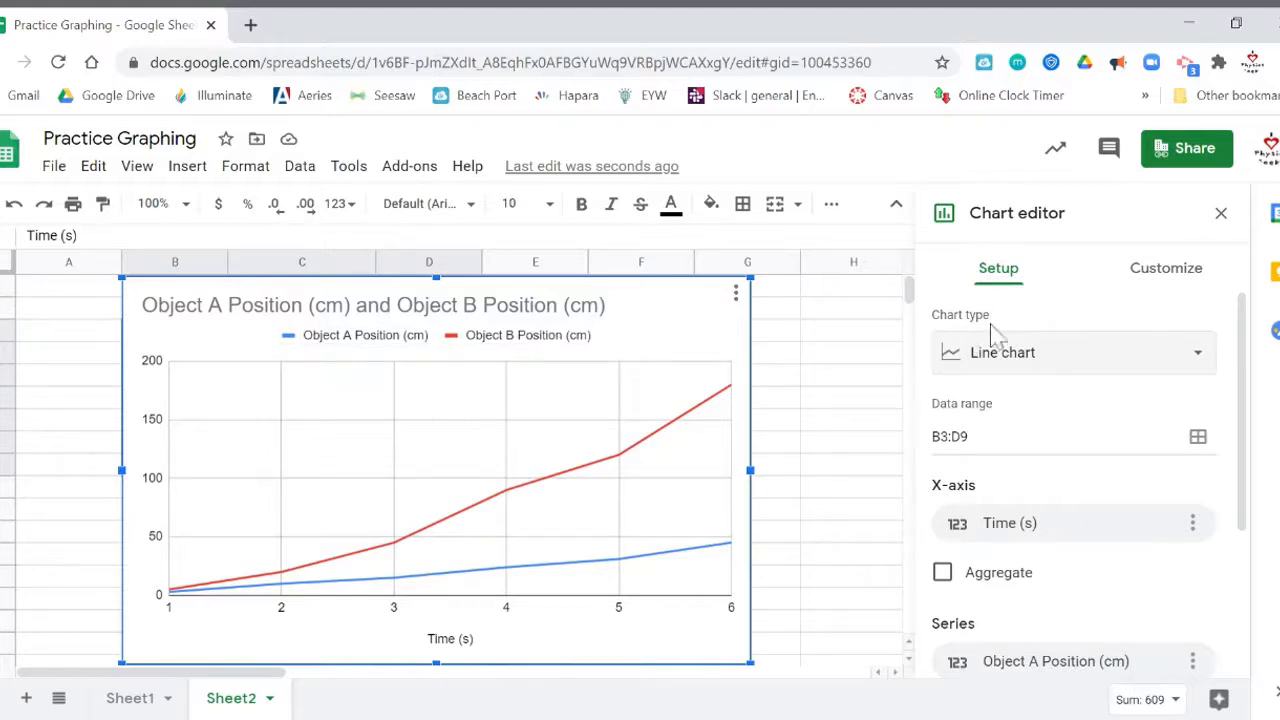
Set the line chart's vertical axis title to "Position (cm)" and close the chart editor
{"action": "left_click", "coordinate": [1180, 280]}
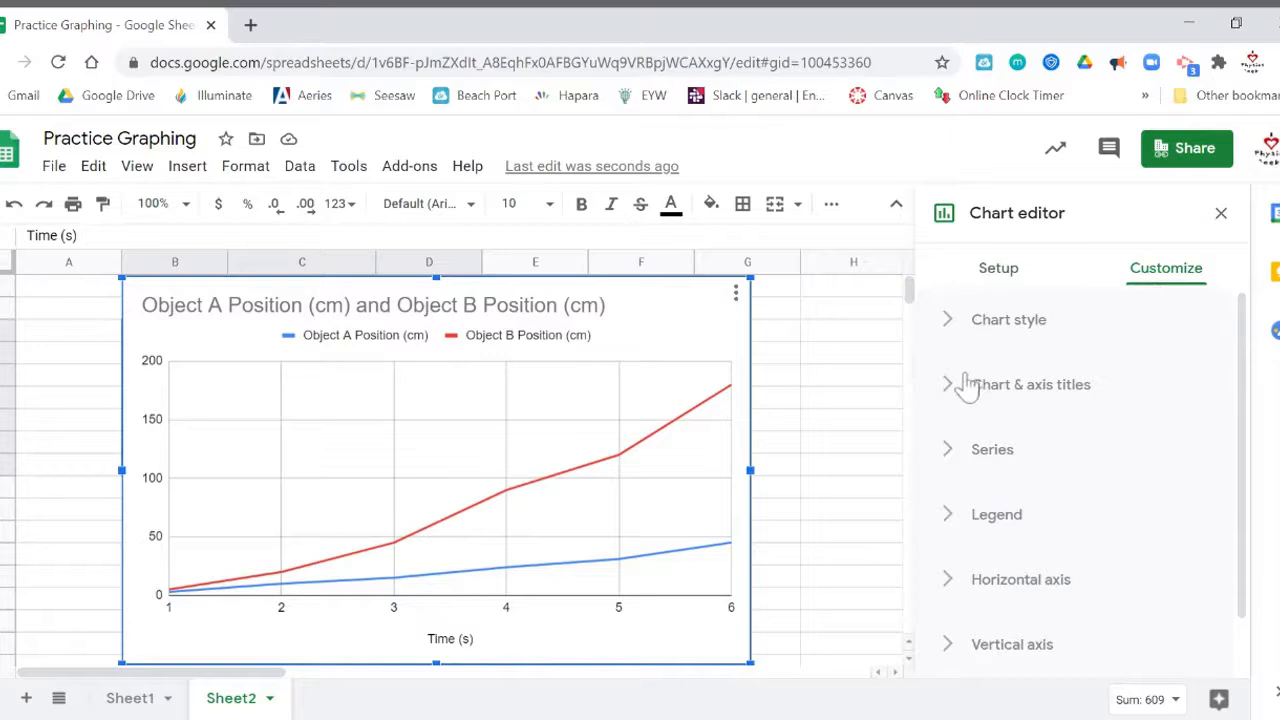
{"action": "left_click", "coordinate": [946, 390]}
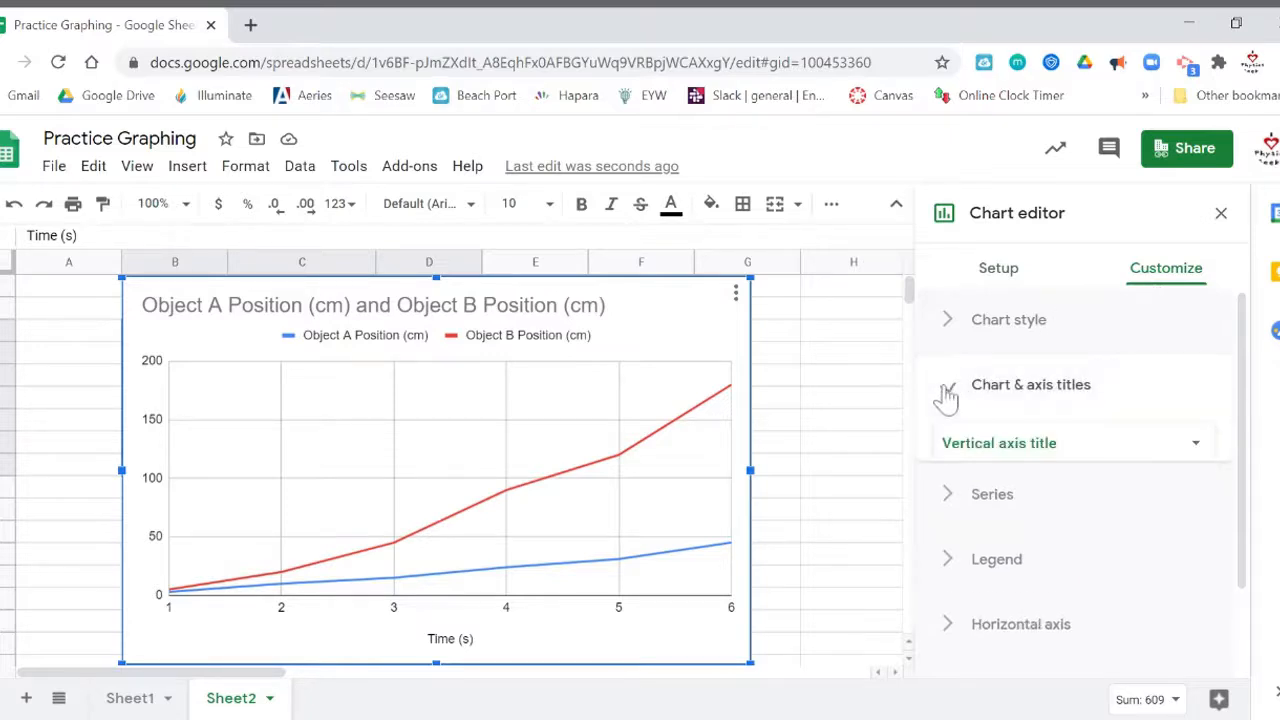
{"action": "left_click", "coordinate": [1042, 530]}
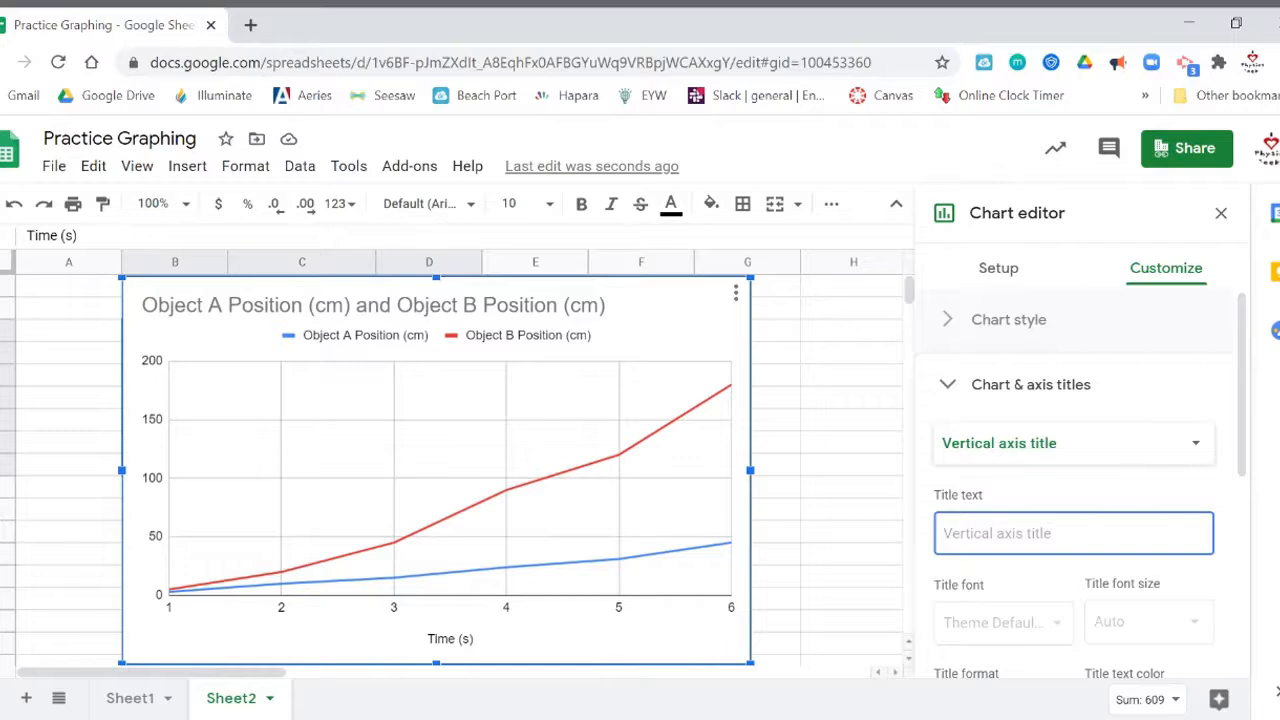
{"action": "left_click", "coordinate": [999, 663]}
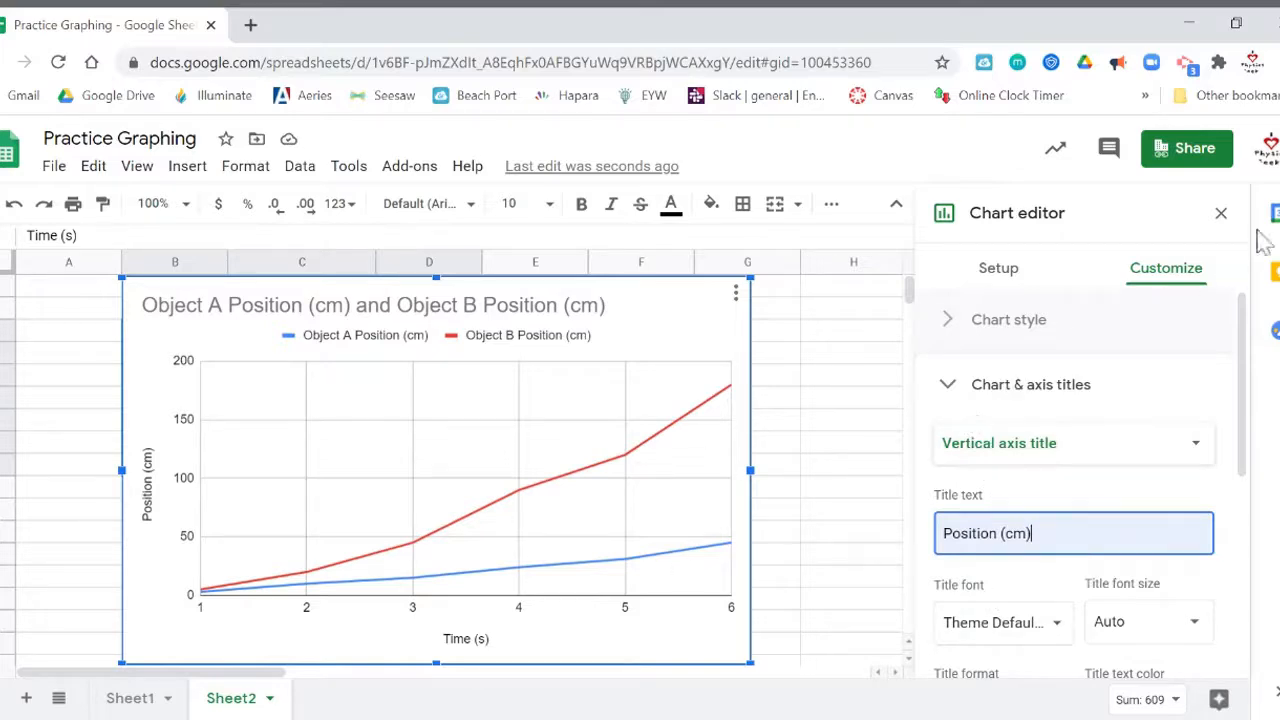
{"action": "left_click", "coordinate": [1221, 214]}
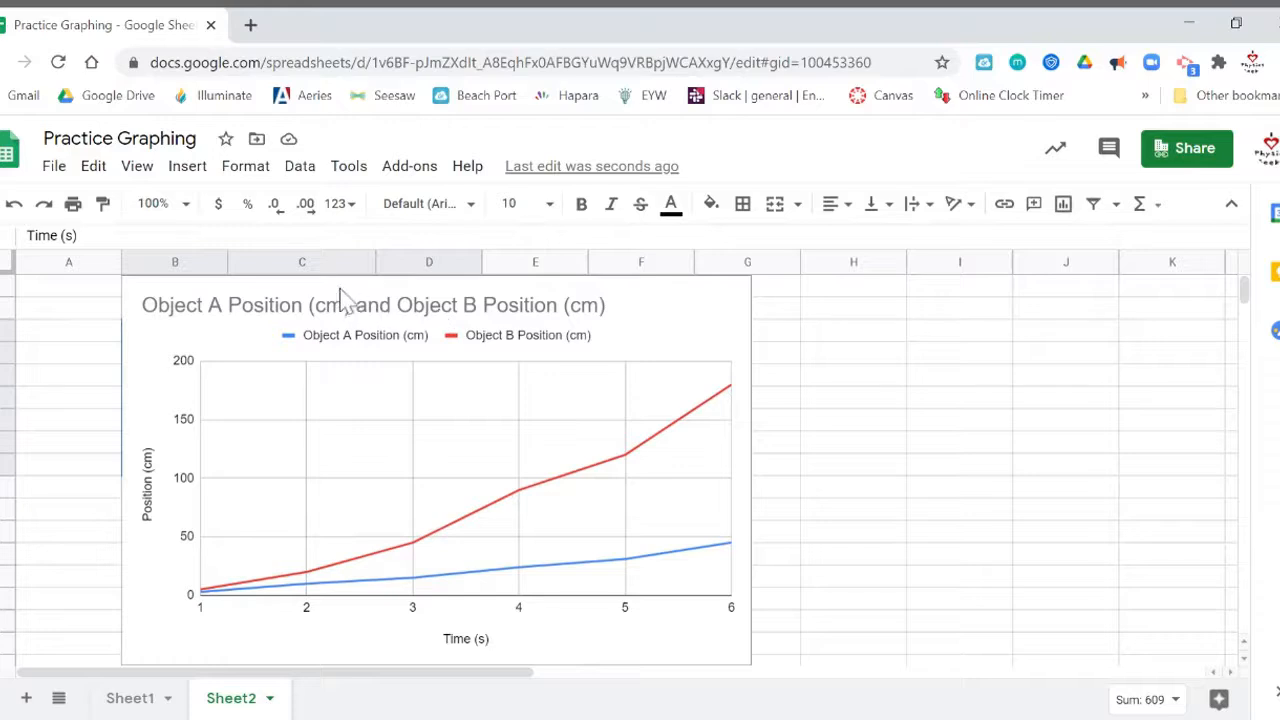
Move the line chart off the Trial 1 data so it sits beside the table, and deselect it
{"action": "left_click", "coordinate": [423, 297]}
{"action": "left_click_drag", "start_coordinate": [423, 297], "coordinate": [851, 284]}
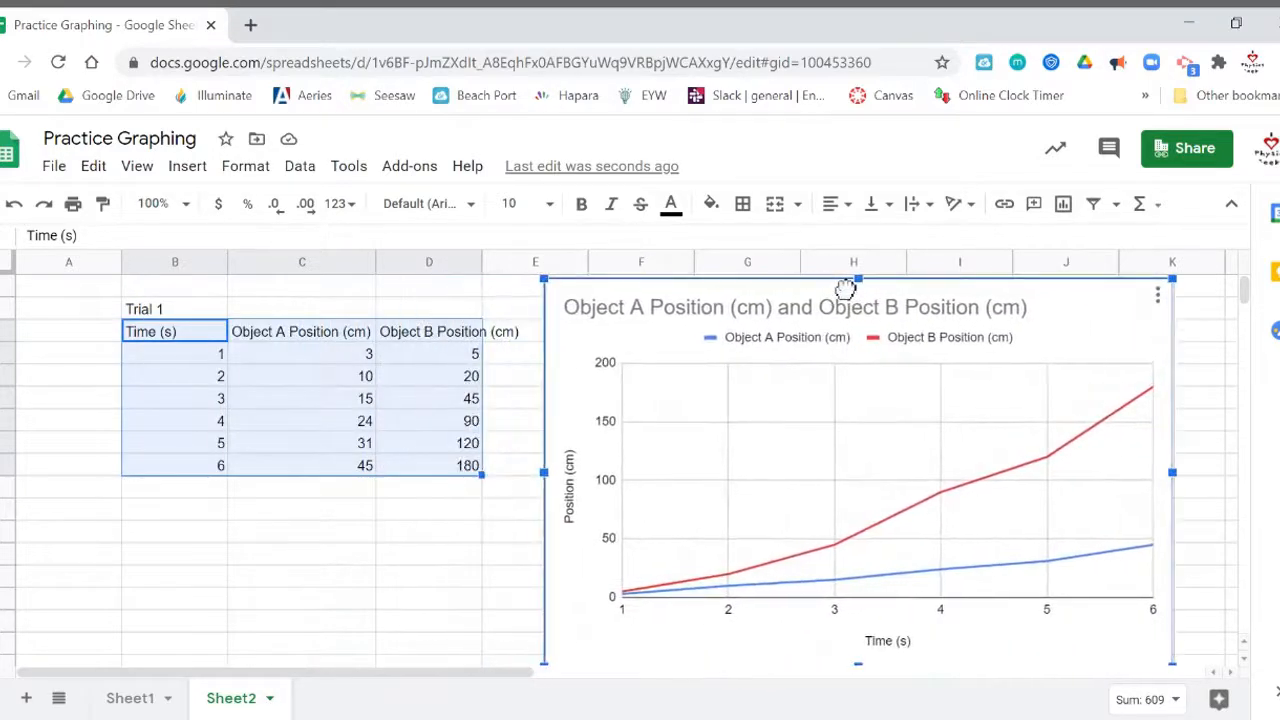
{"action": "left_click", "coordinate": [432, 537]}
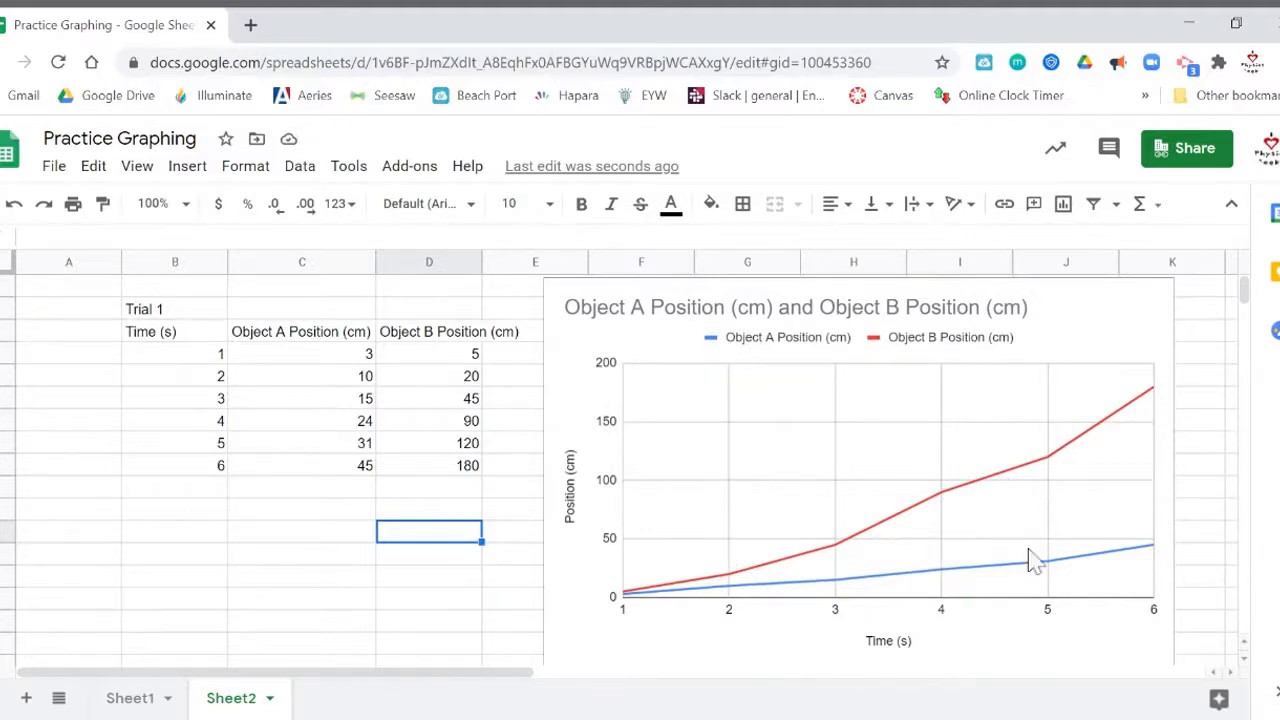
{"action": "left_click", "coordinate": [1126, 333]}
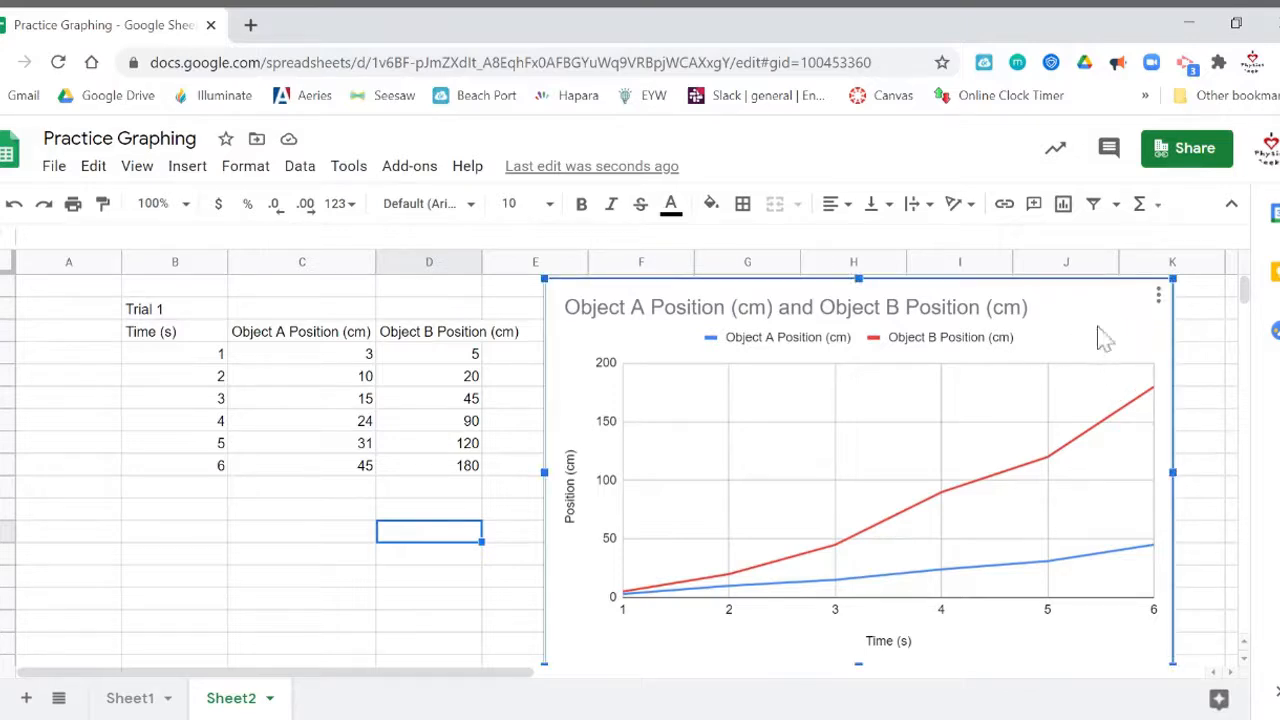
{"action": "left_click", "coordinate": [1158, 297]}
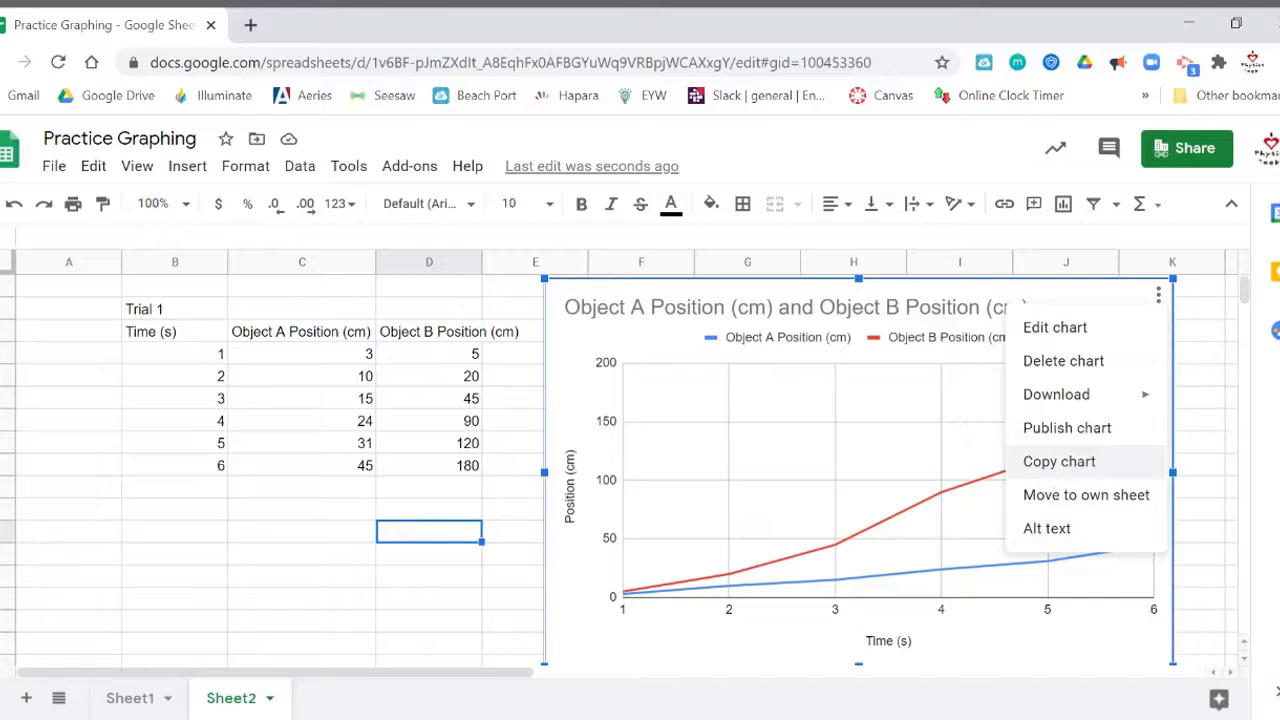
{"action": "left_click", "coordinate": [1210, 425]}
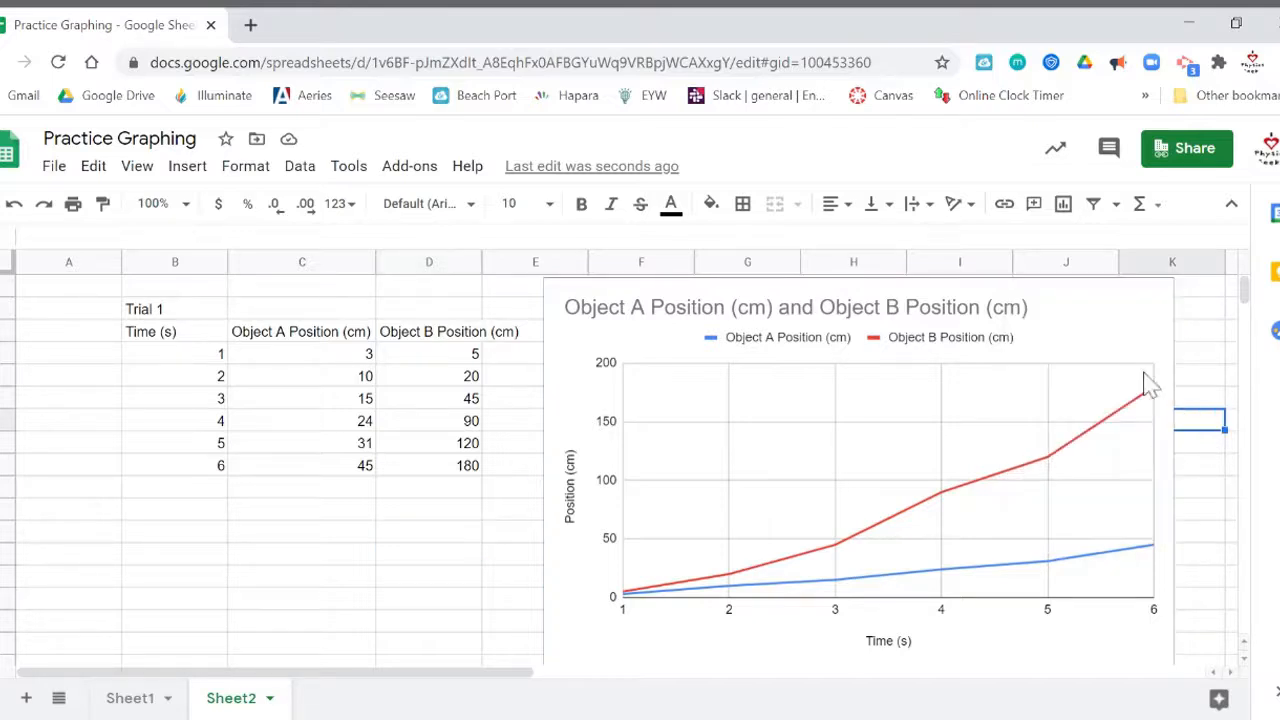